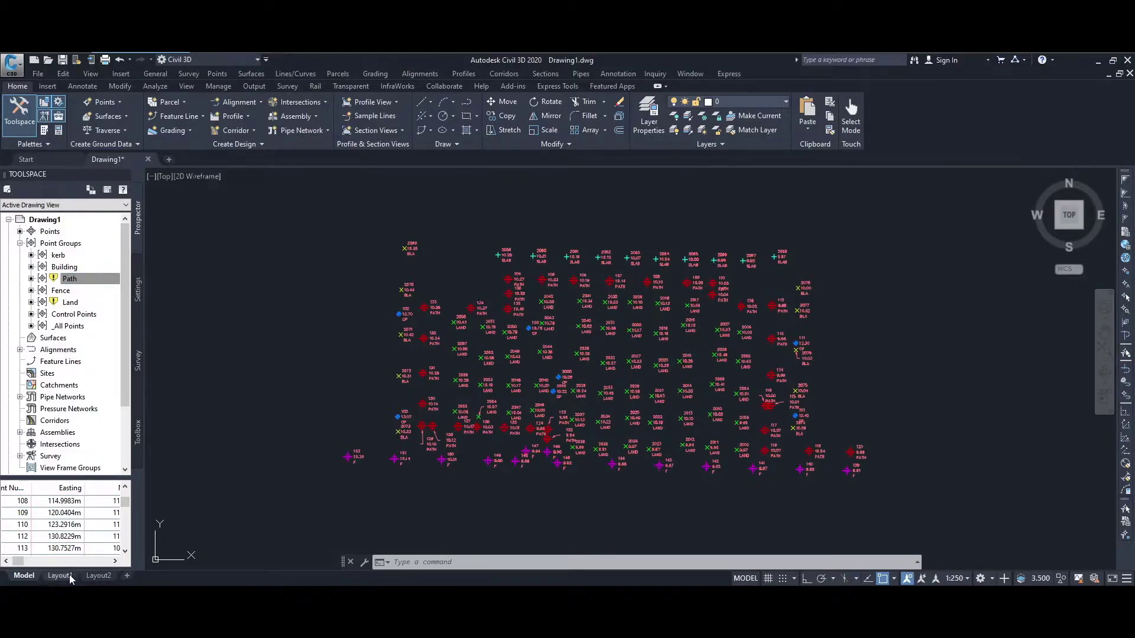
# - Modify the page setup of Layout2 to use the Microsoft Print to PDF plotter with A3 paper
pyautogui.click(93, 576)
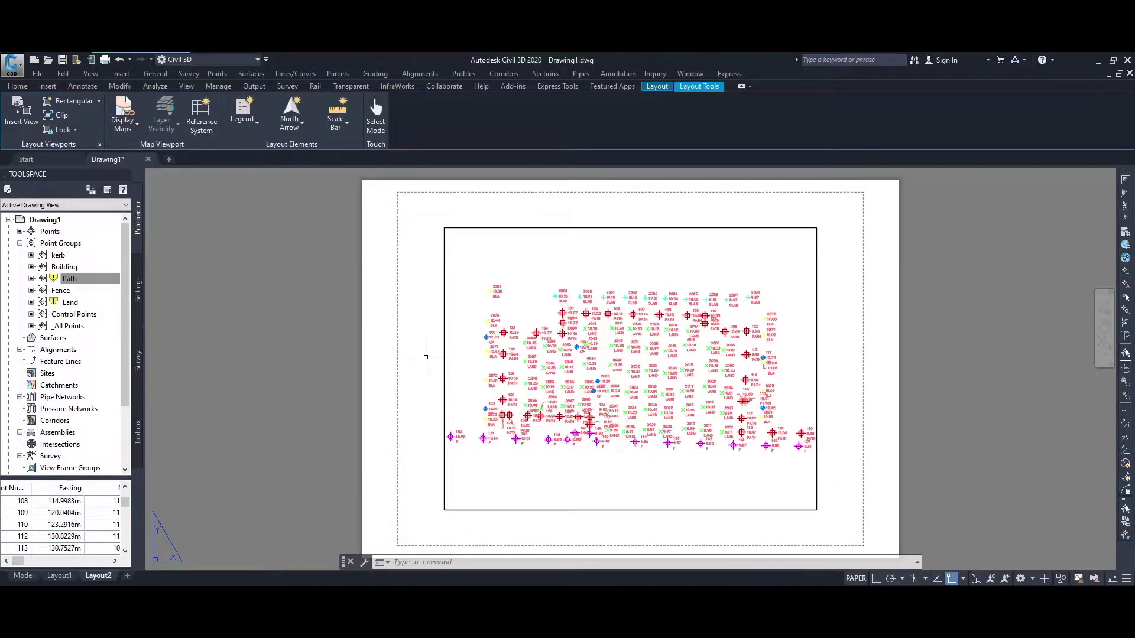
pyautogui.click(37, 75)
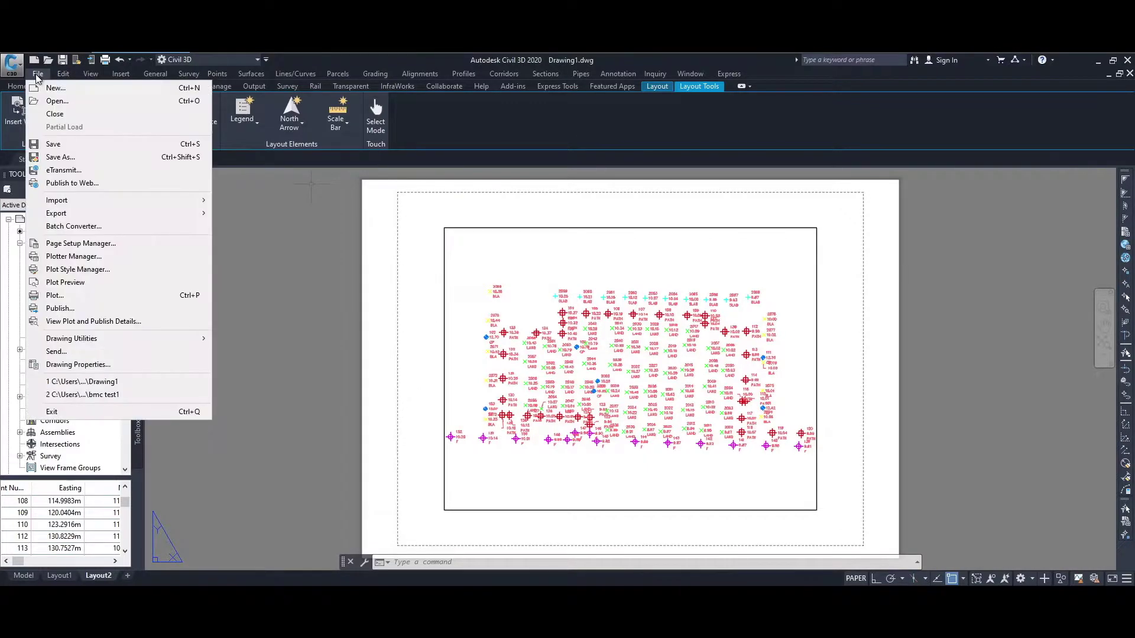
pyautogui.click(65, 245)
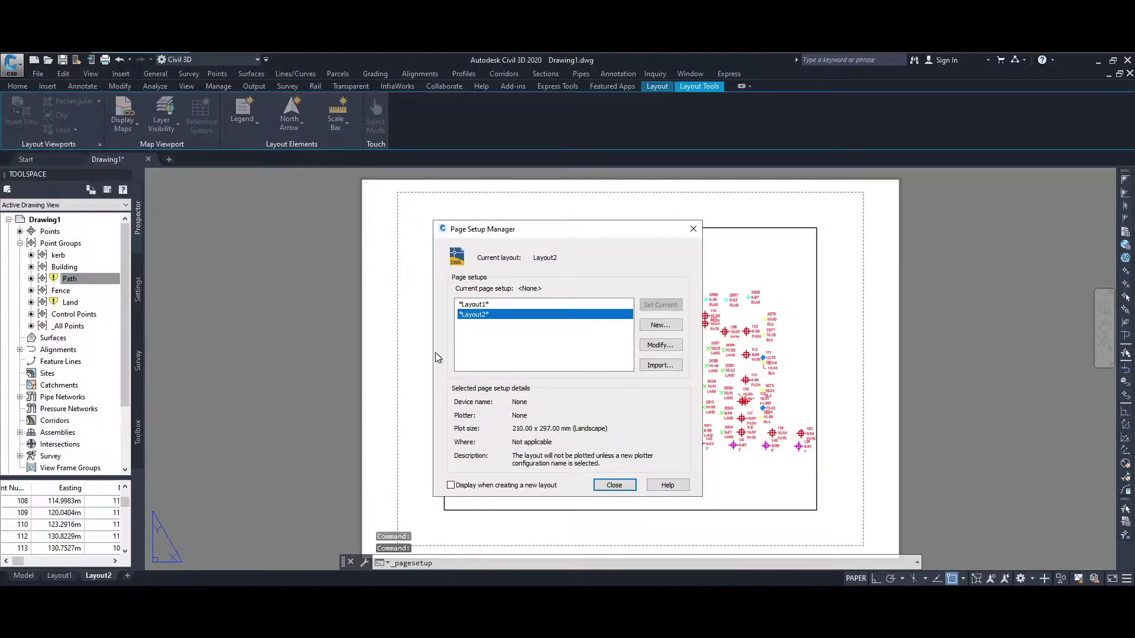
pyautogui.click(654, 347)
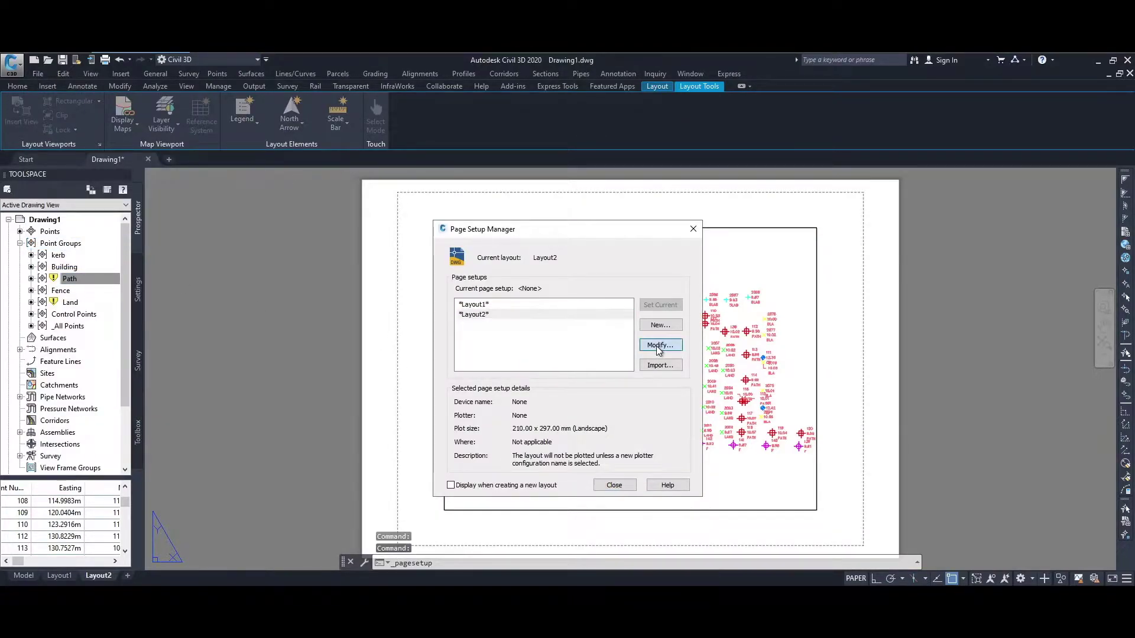
pyautogui.click(443, 280)
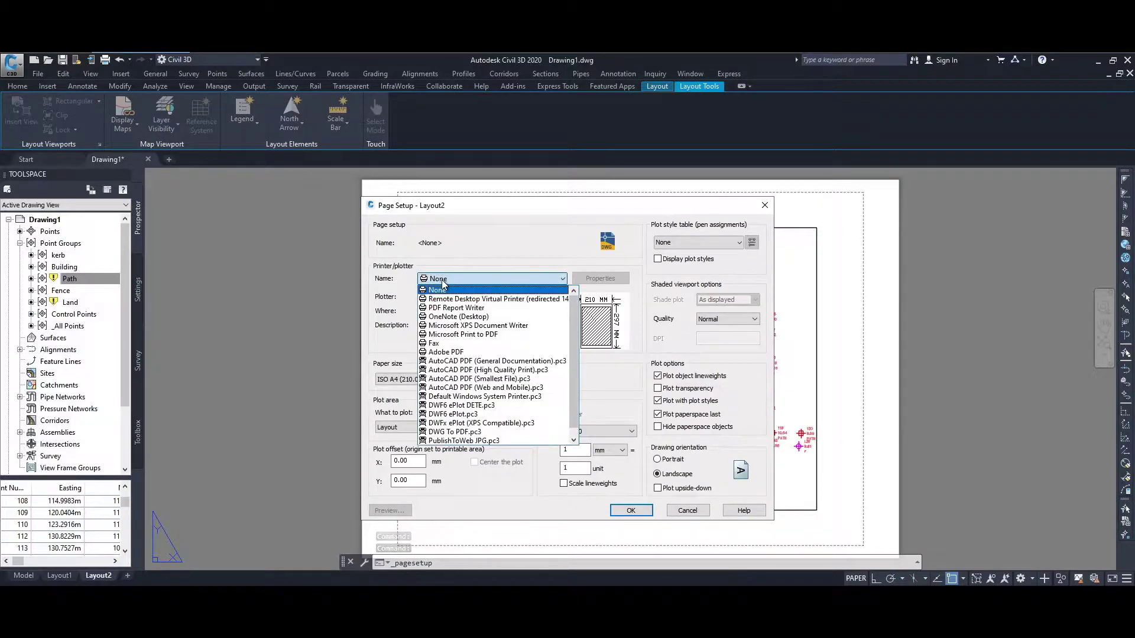
pyautogui.click(466, 335)
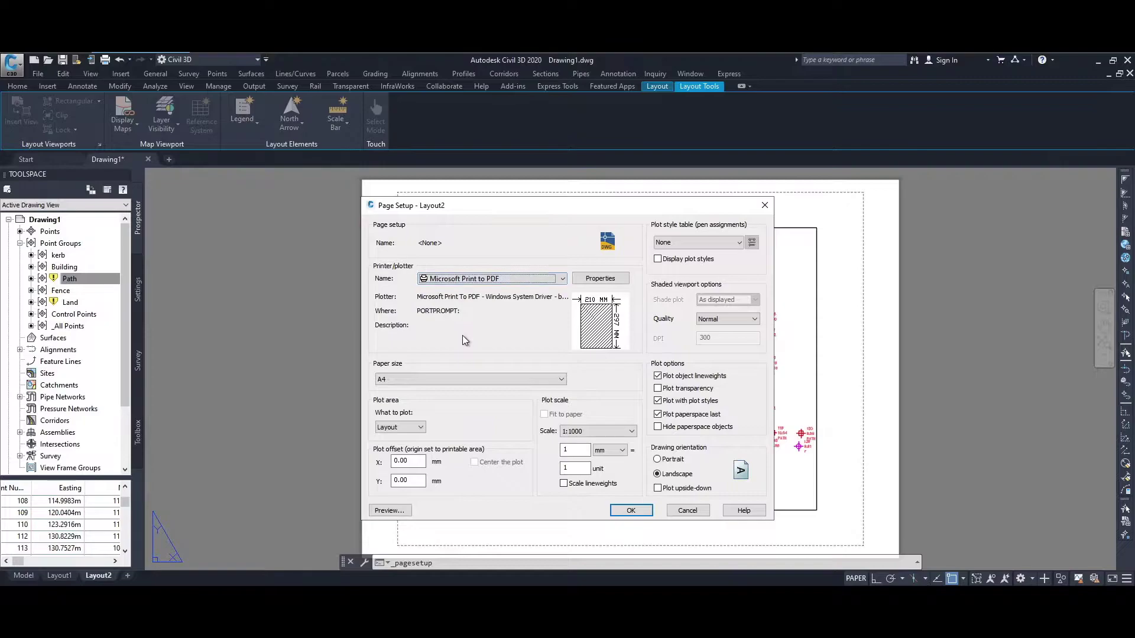
pyautogui.click(412, 380)
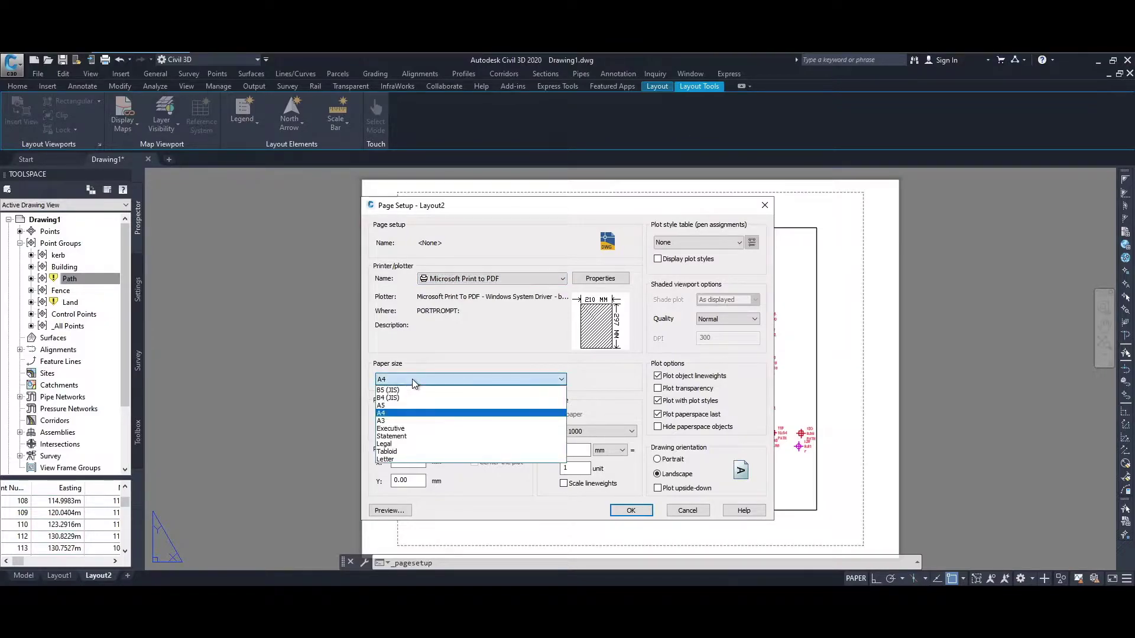
pyautogui.click(399, 423)
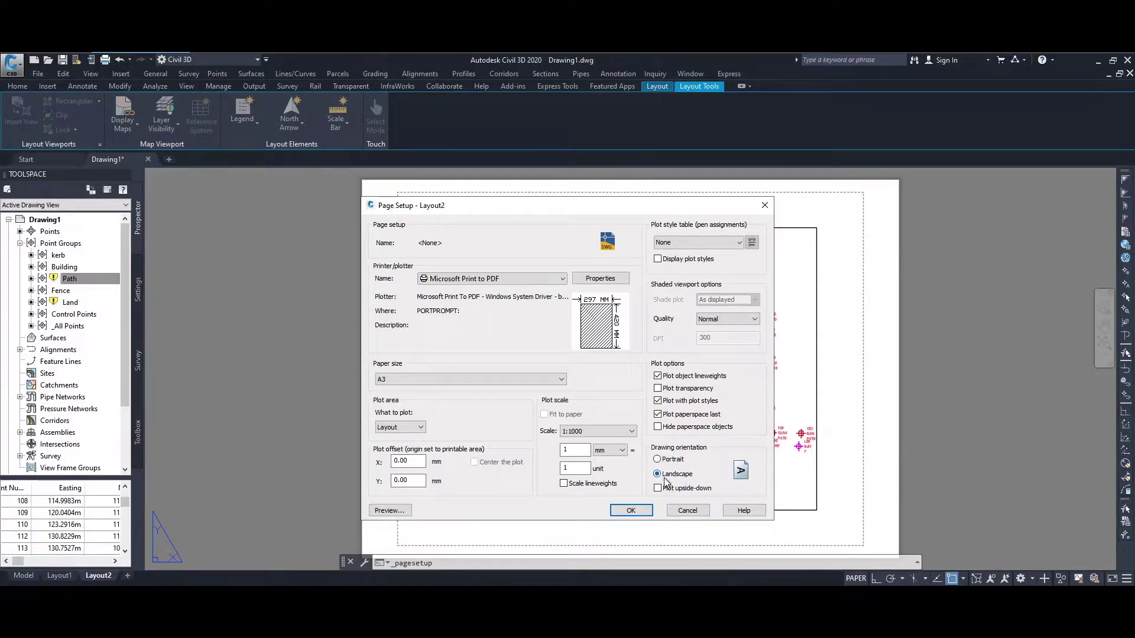
pyautogui.click(617, 512)
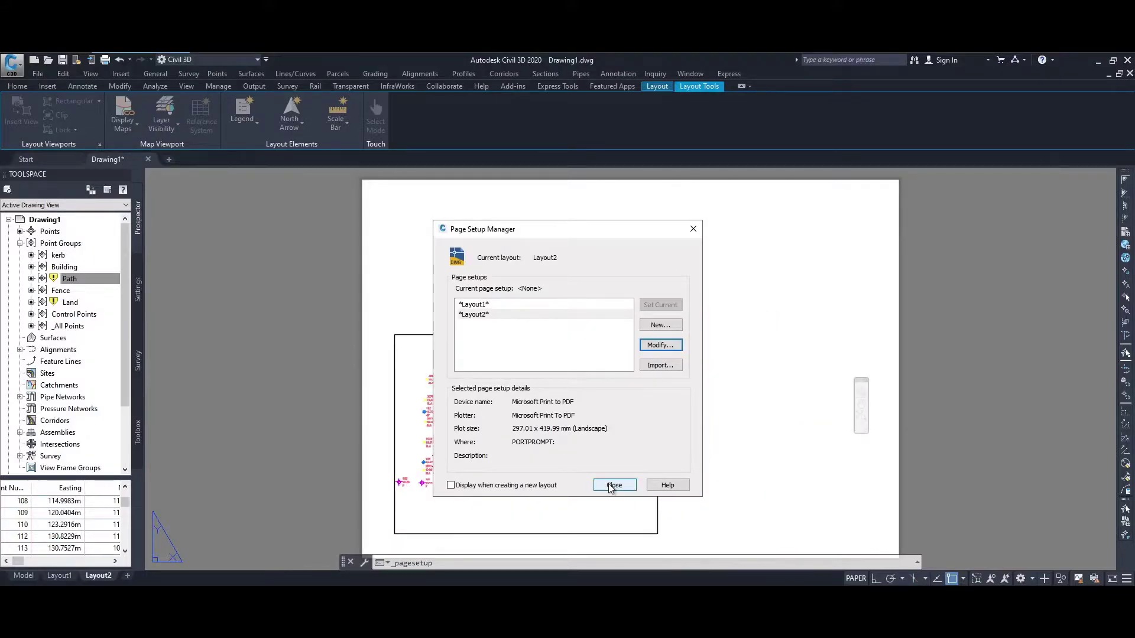
pyautogui.click(612, 487)
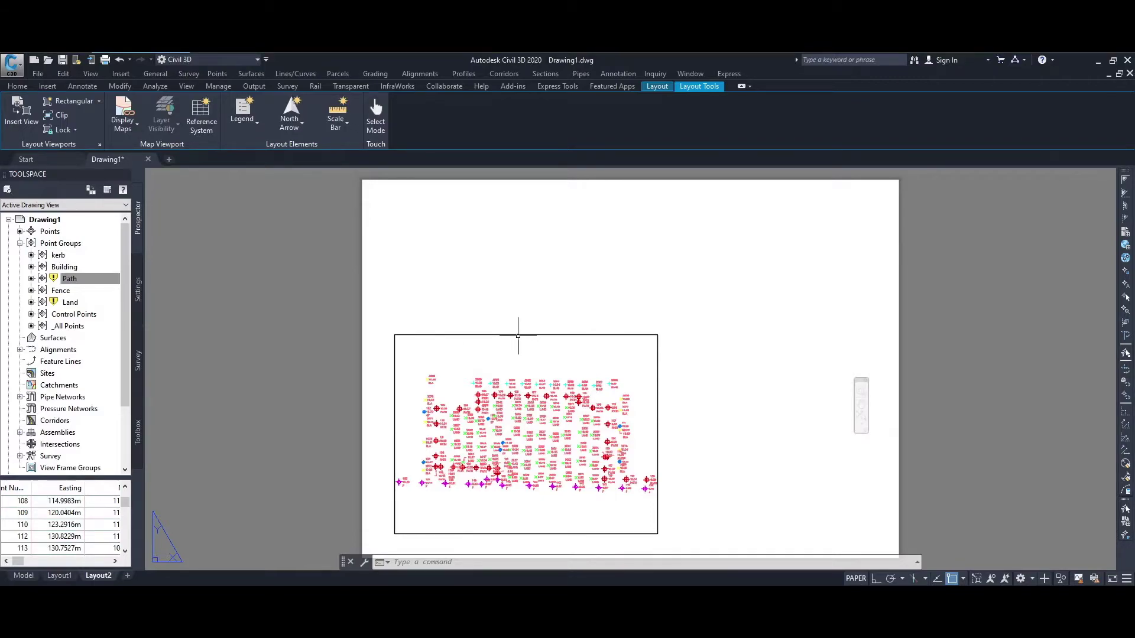
# - Stretch the upper-left and lower-right corners of the Layout2 viewport outward so it nearly fills the A3 sheet
pyautogui.click(553, 335)
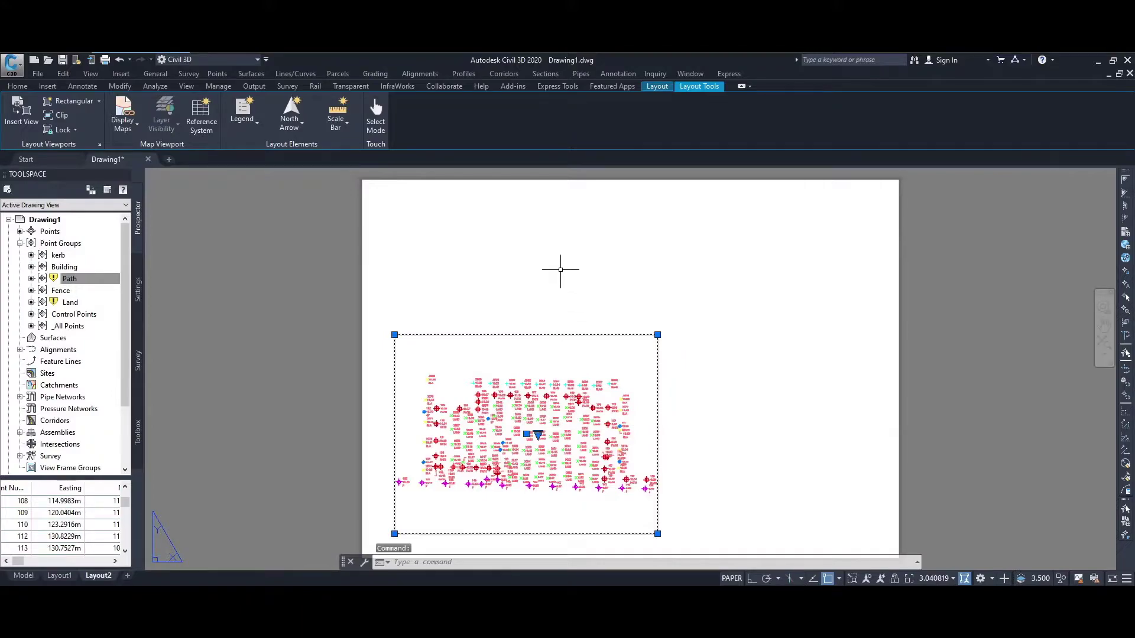
pyautogui.moveTo(435, 328)
pyautogui.mouseDown()
pyautogui.moveTo(438, 319)
pyautogui.moveTo(431, 335)
pyautogui.mouseUp()
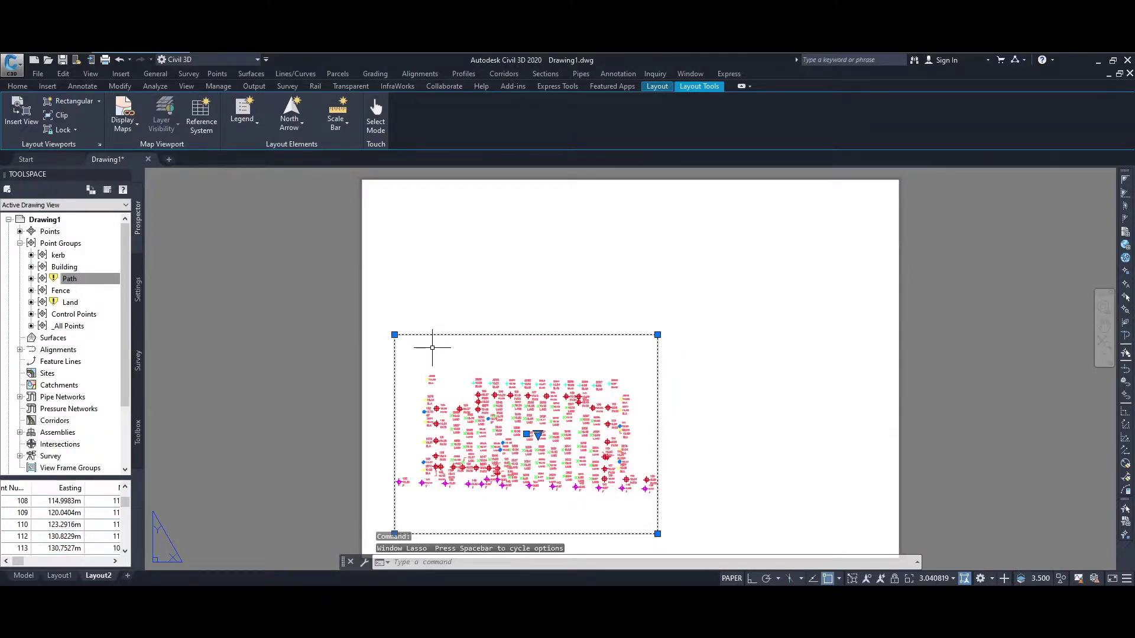
pyautogui.click(395, 334)
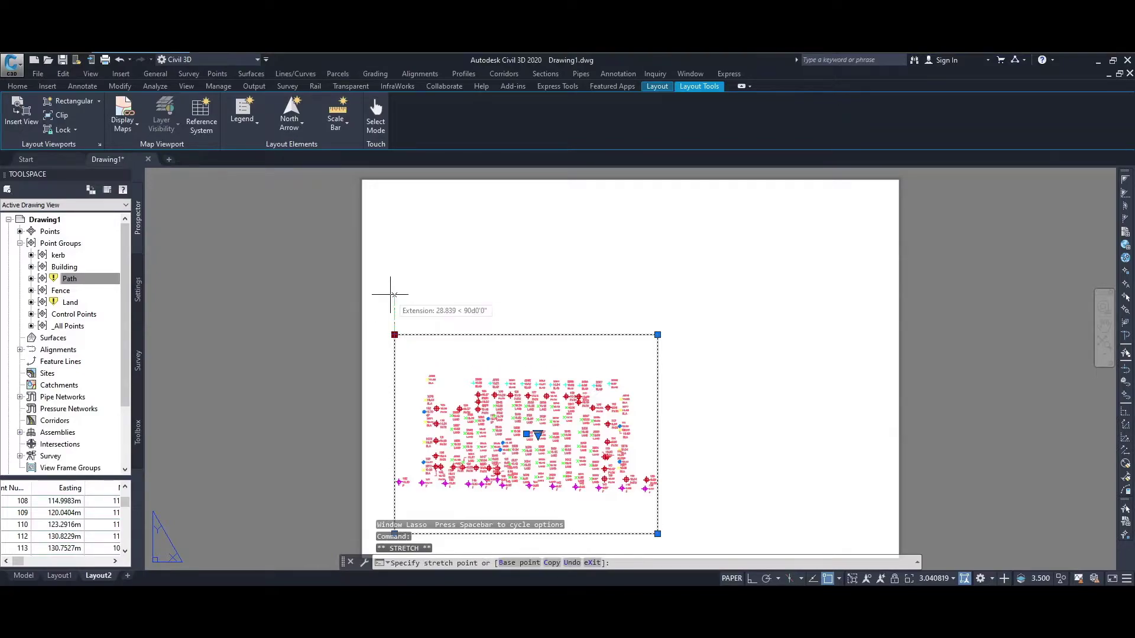
pyautogui.click(385, 210)
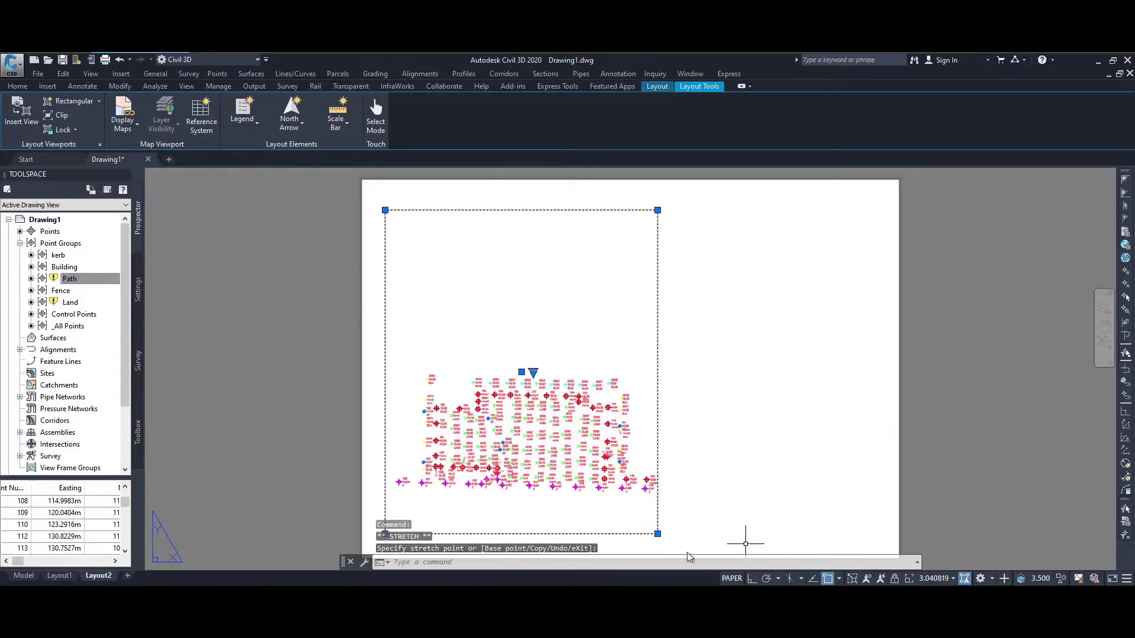
pyautogui.click(658, 534)
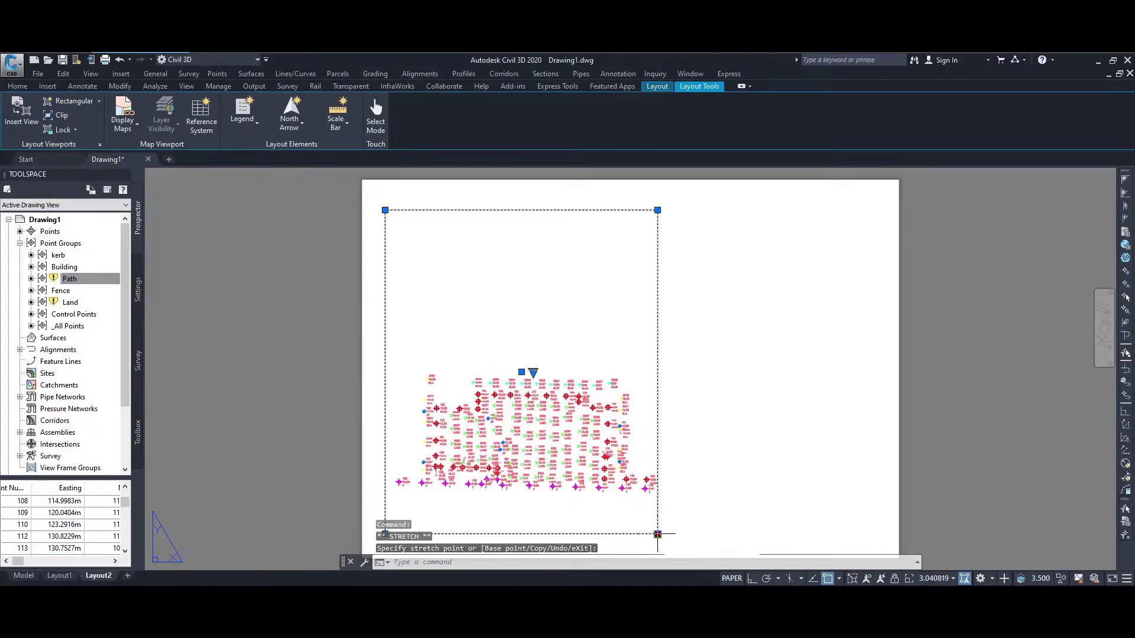
pyautogui.click(870, 534)
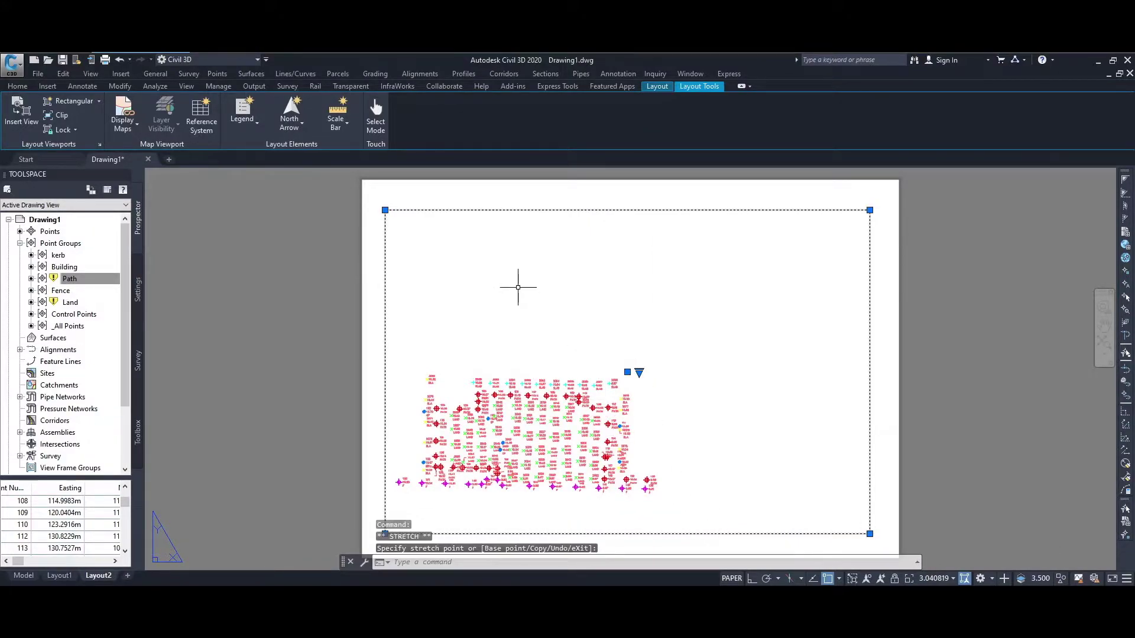
# - Centre the survey points inside the viewport at a scale of 1:200 and return to paper space
pyautogui.doubleClick(562, 361)
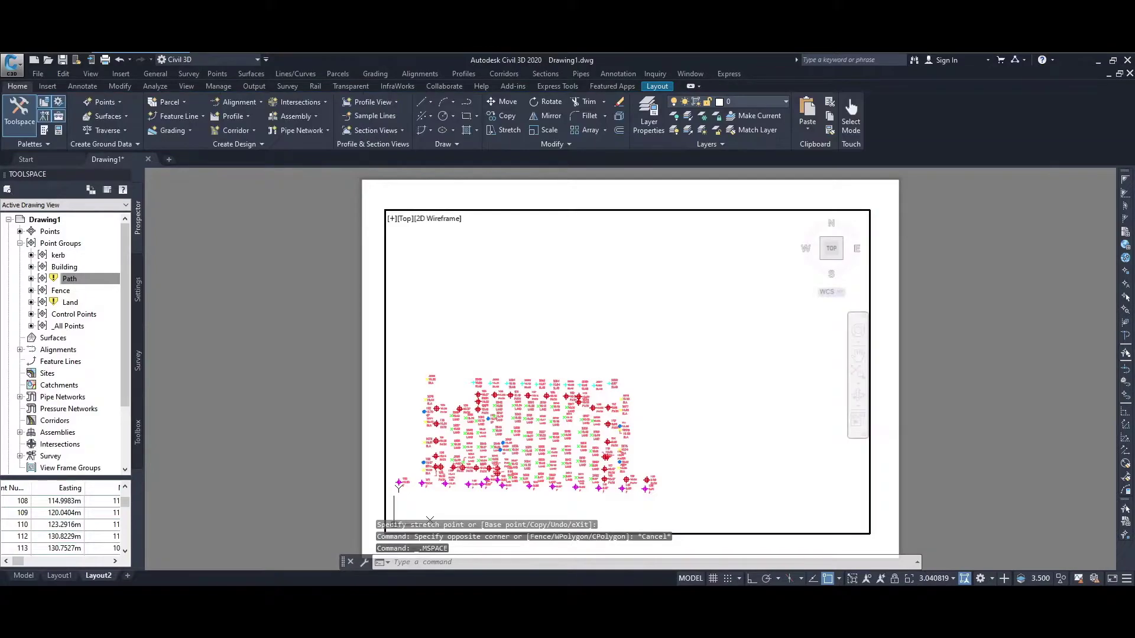
pyautogui.moveTo(537, 362)
pyautogui.mouseDown(button='middle')
pyautogui.moveTo(567, 347)
pyautogui.moveTo(585, 285)
pyautogui.moveTo(623, 271)
pyautogui.moveTo(630, 284)
pyautogui.moveTo(611, 284)
pyautogui.moveTo(623, 289)
pyautogui.mouseUp(button='middle')
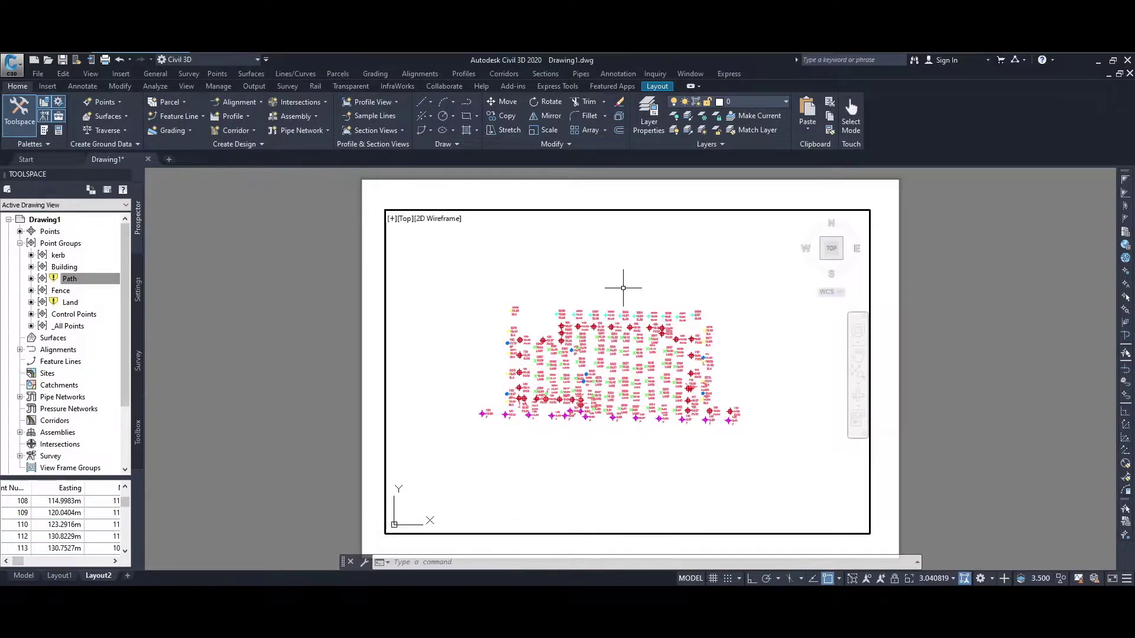
pyautogui.click(953, 580)
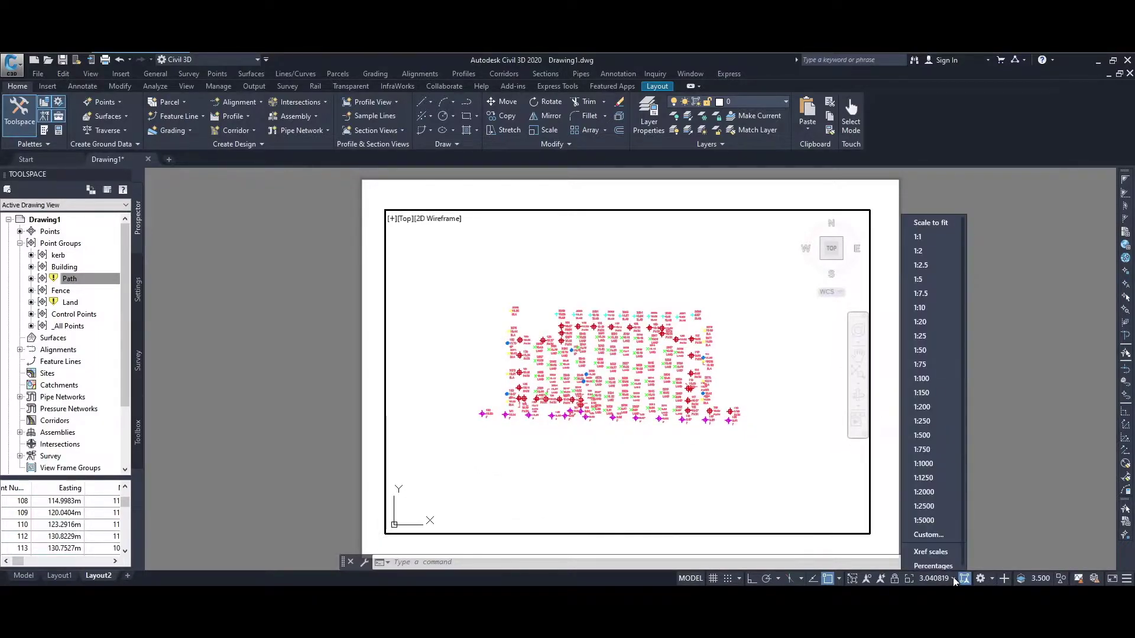
pyautogui.click(929, 420)
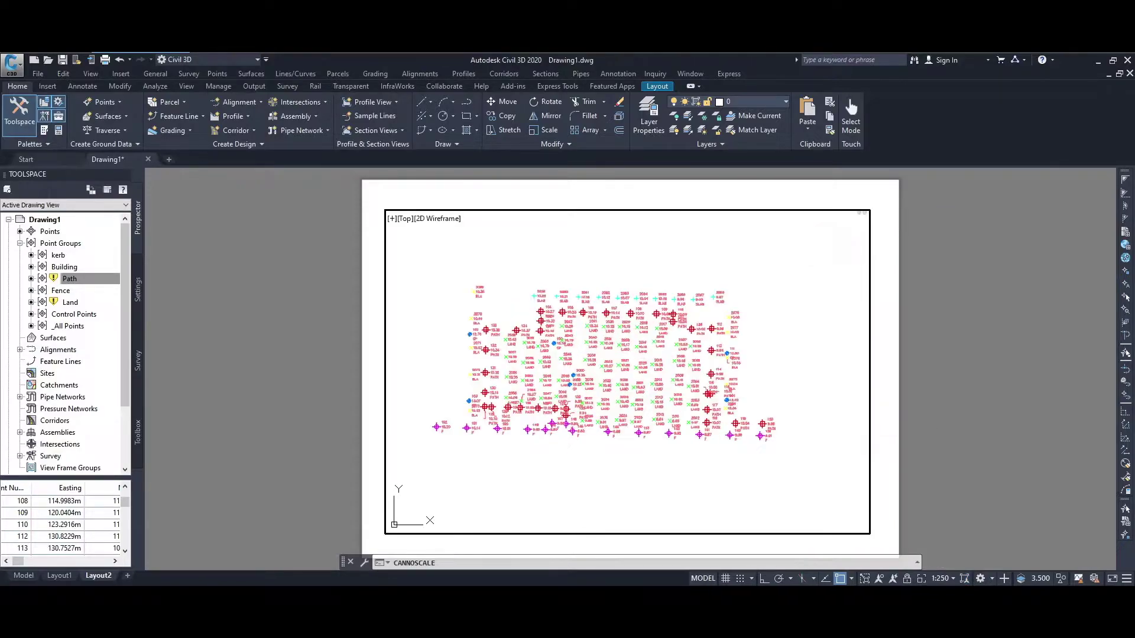
pyautogui.click(953, 579)
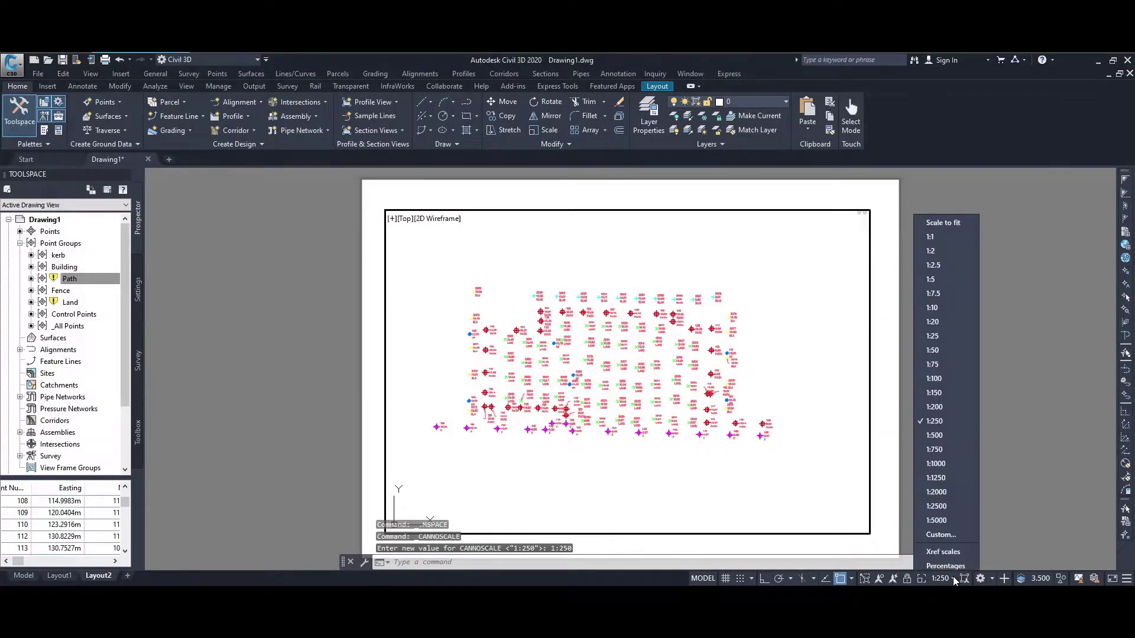
pyautogui.click(935, 405)
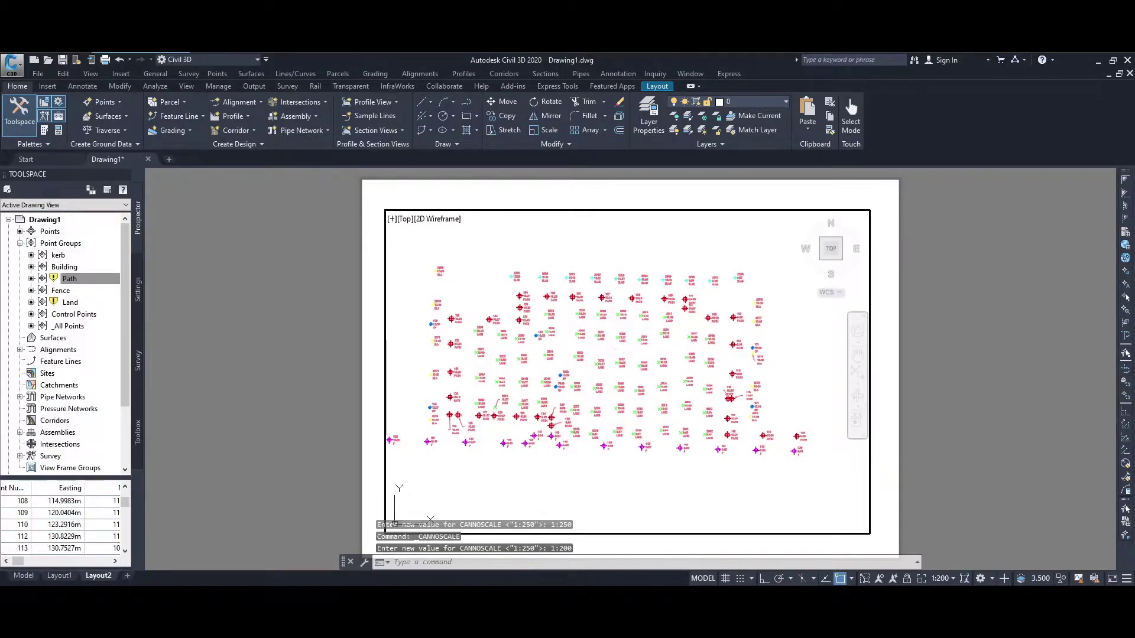
pyautogui.moveTo(613, 354); pyautogui.dragTo(624, 347, button='middle')
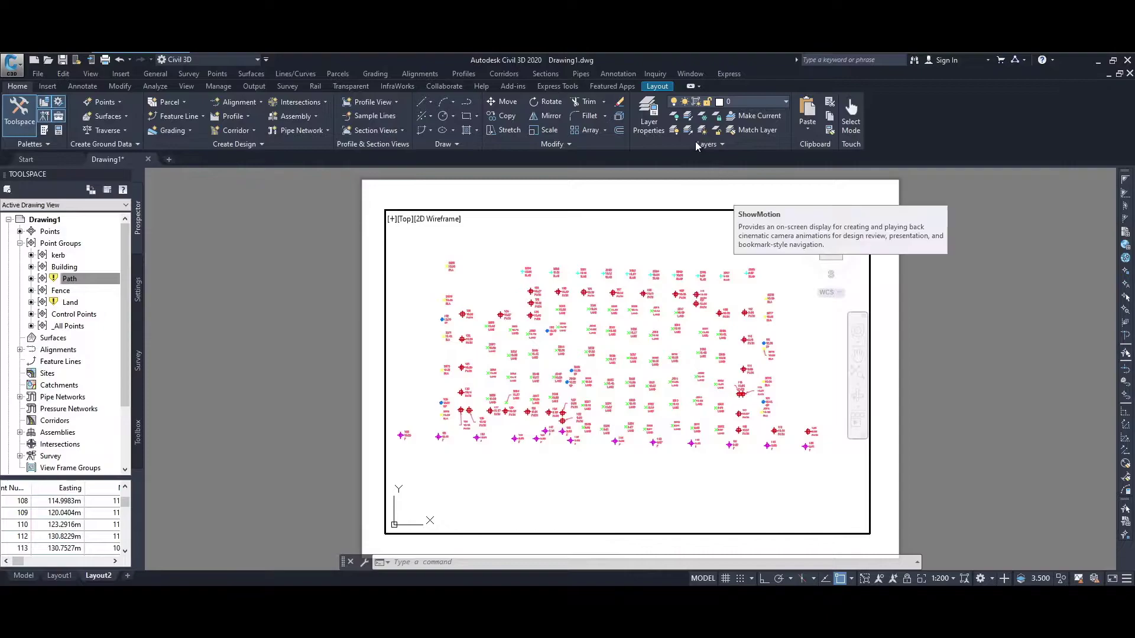
pyautogui.doubleClick(686, 195)
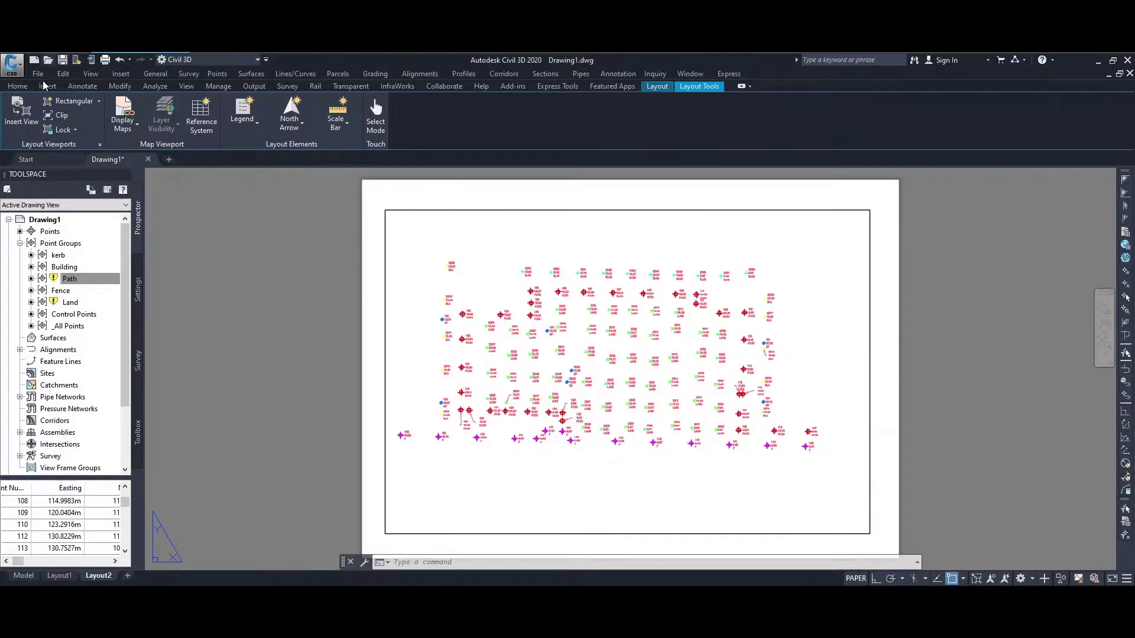
# - Load the A3 Titleblock drawing from the Surveying folder as a block to insert
pyautogui.click(116, 75)
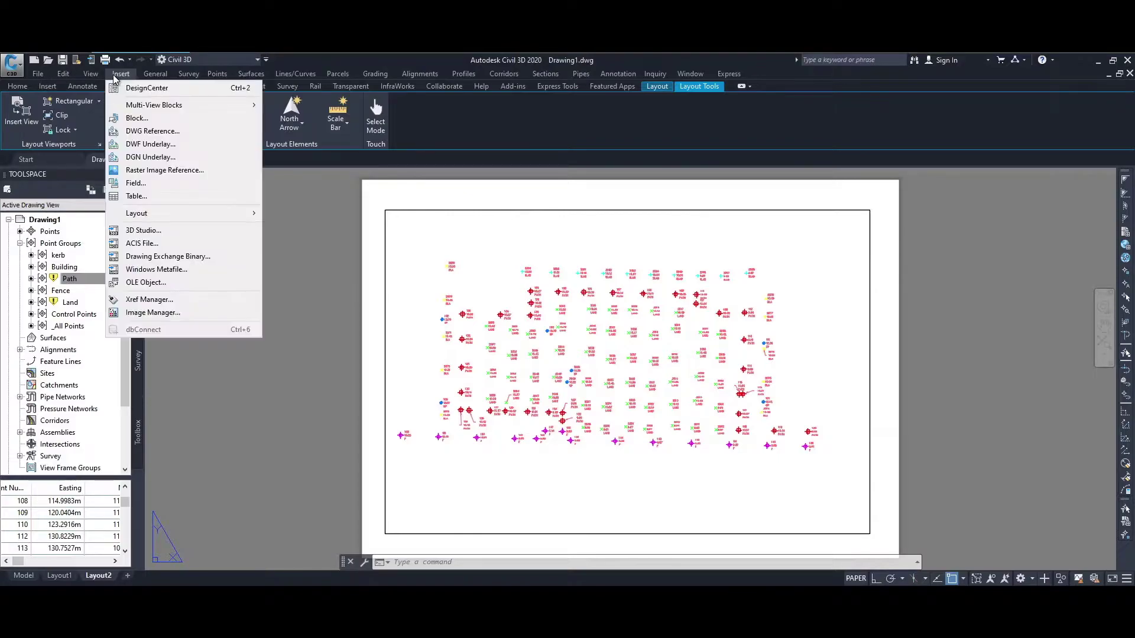
pyautogui.click(133, 119)
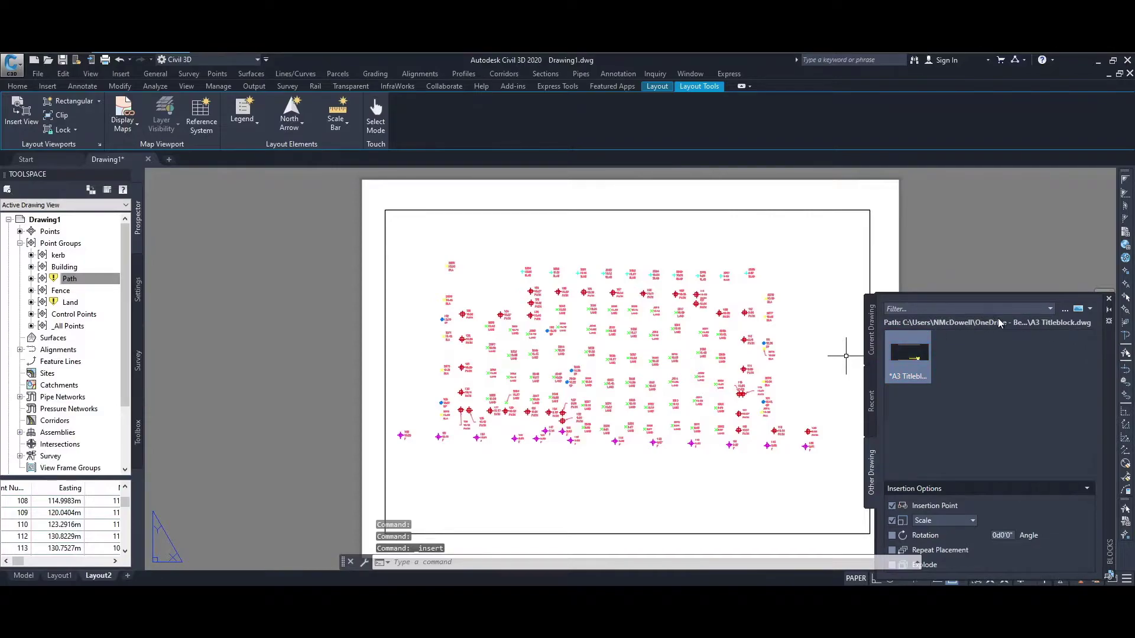
pyautogui.click(1066, 310)
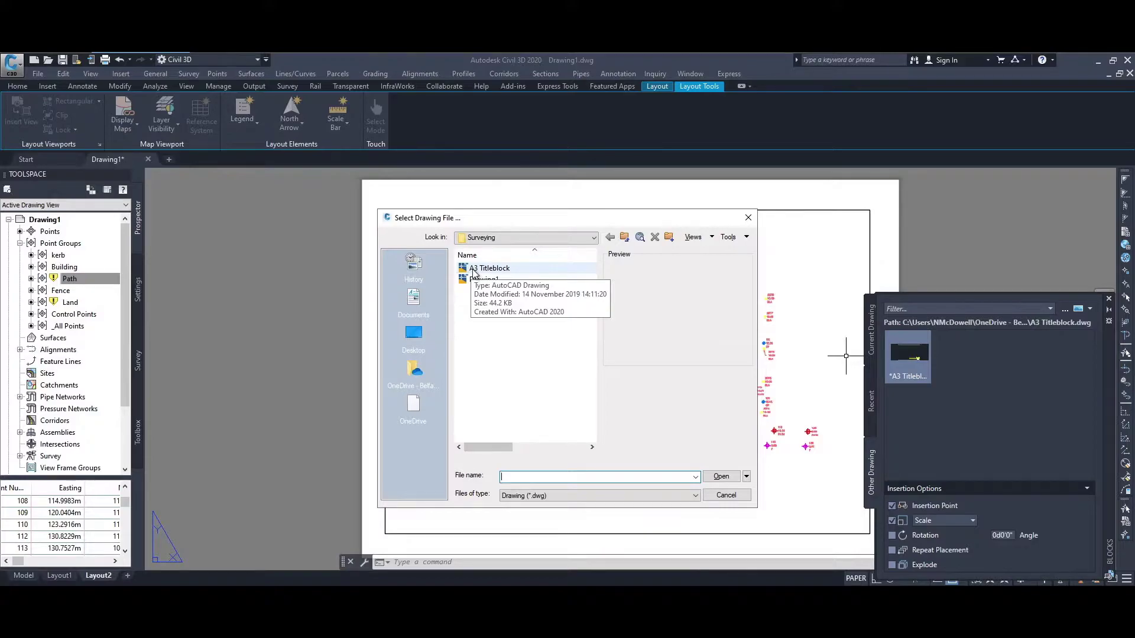
pyautogui.click(473, 270)
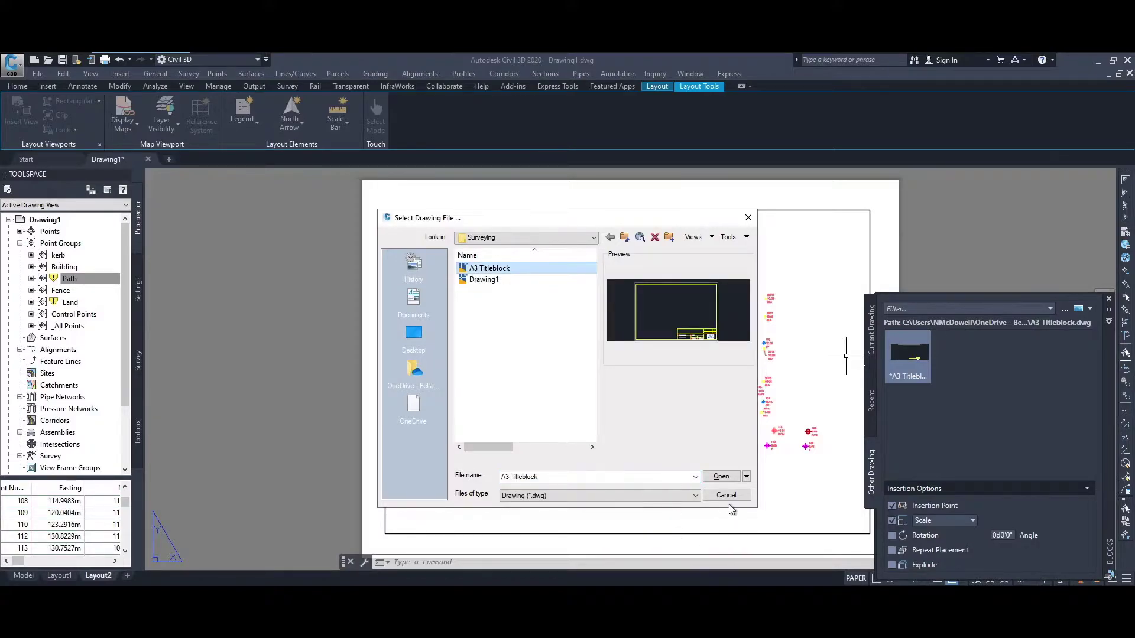
pyautogui.click(725, 479)
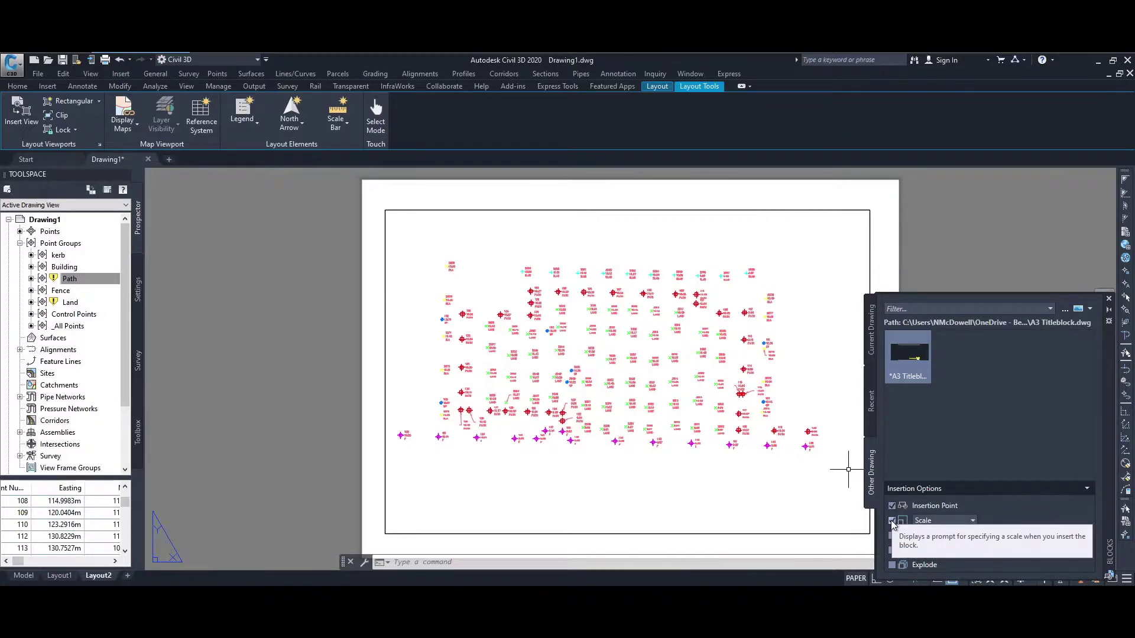
# - Insert the A3 Titleblock block at the sheet's lower-left corner with a uniform scale factor of 1000, leaving its attributes blank, and close the block palette
pyautogui.moveTo(904, 380)
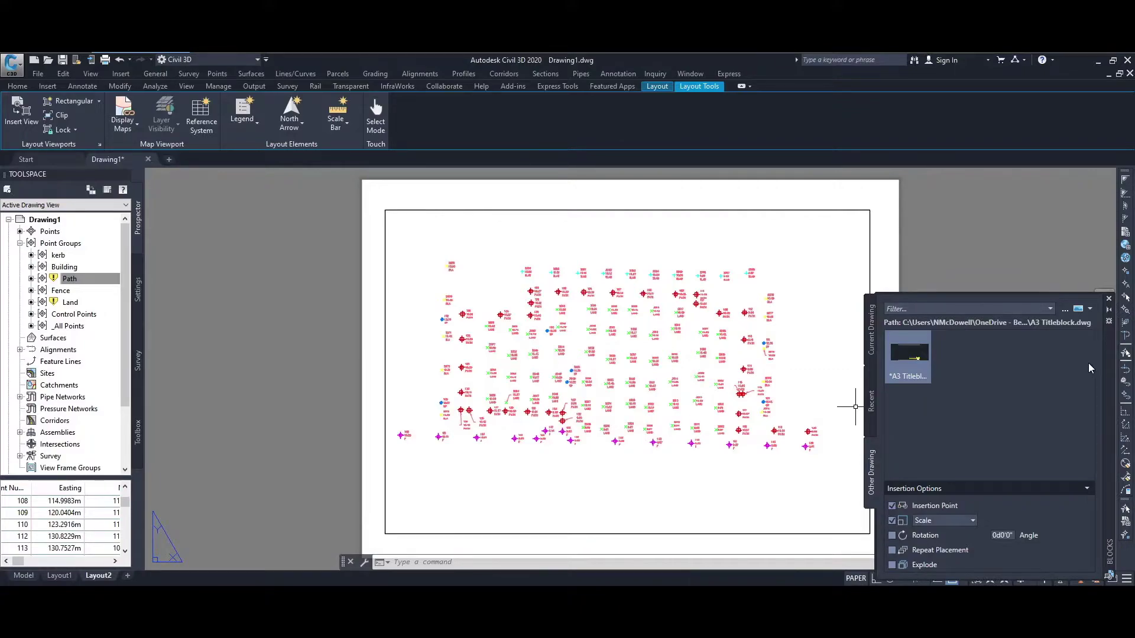
pyautogui.click(911, 371)
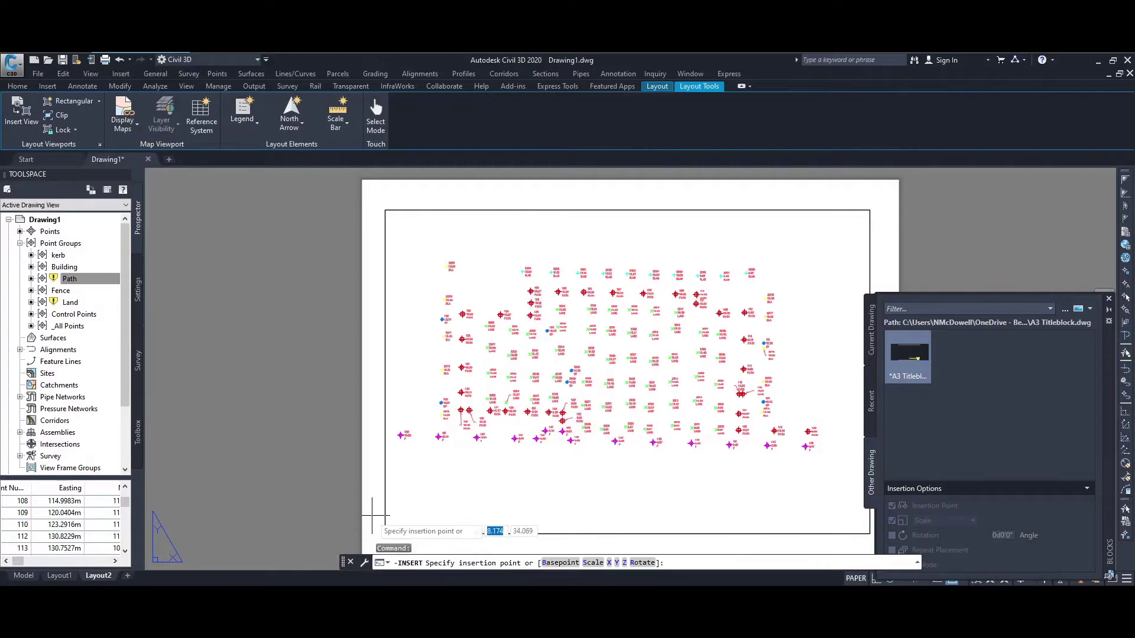
pyautogui.moveTo(372, 501); pyautogui.dragTo(390, 421, button='middle')
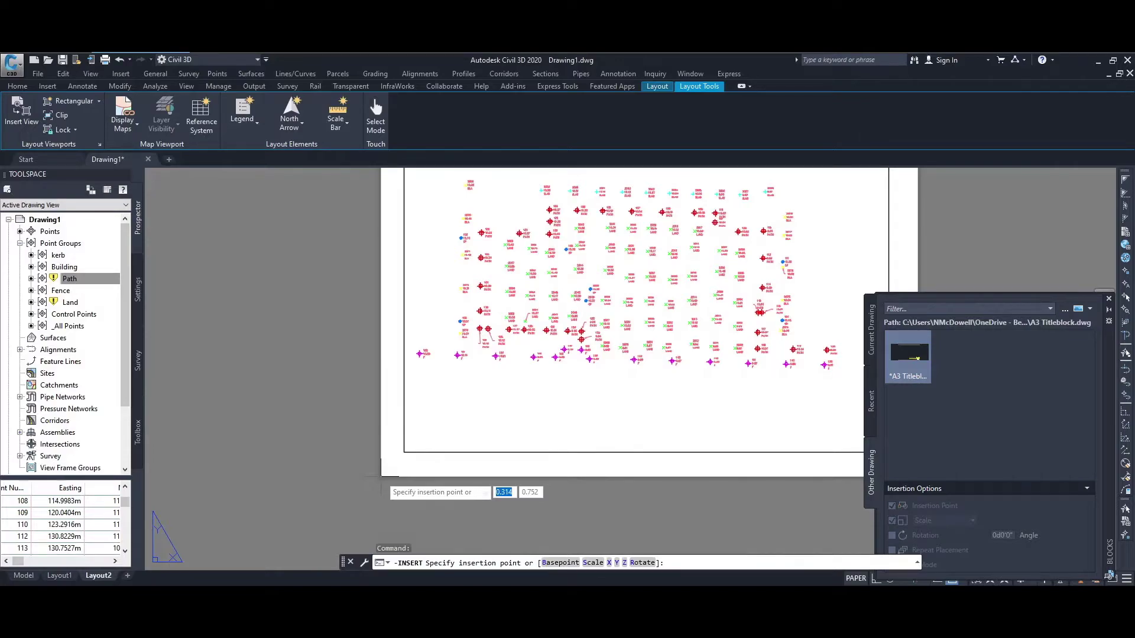
pyautogui.click(381, 477)
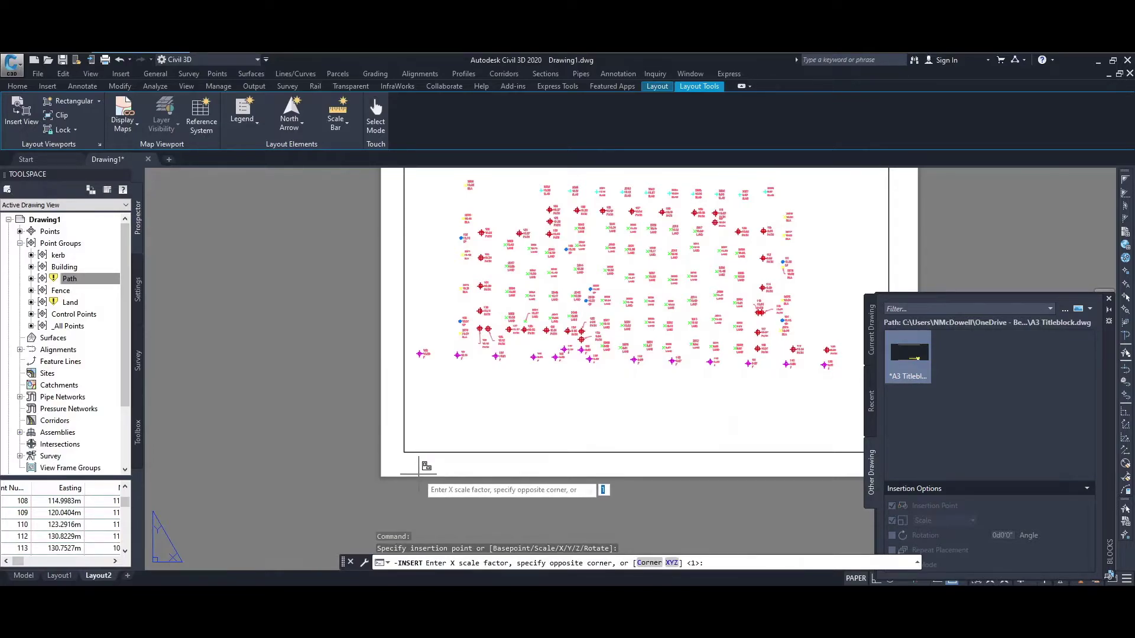
pyautogui.write('1000')
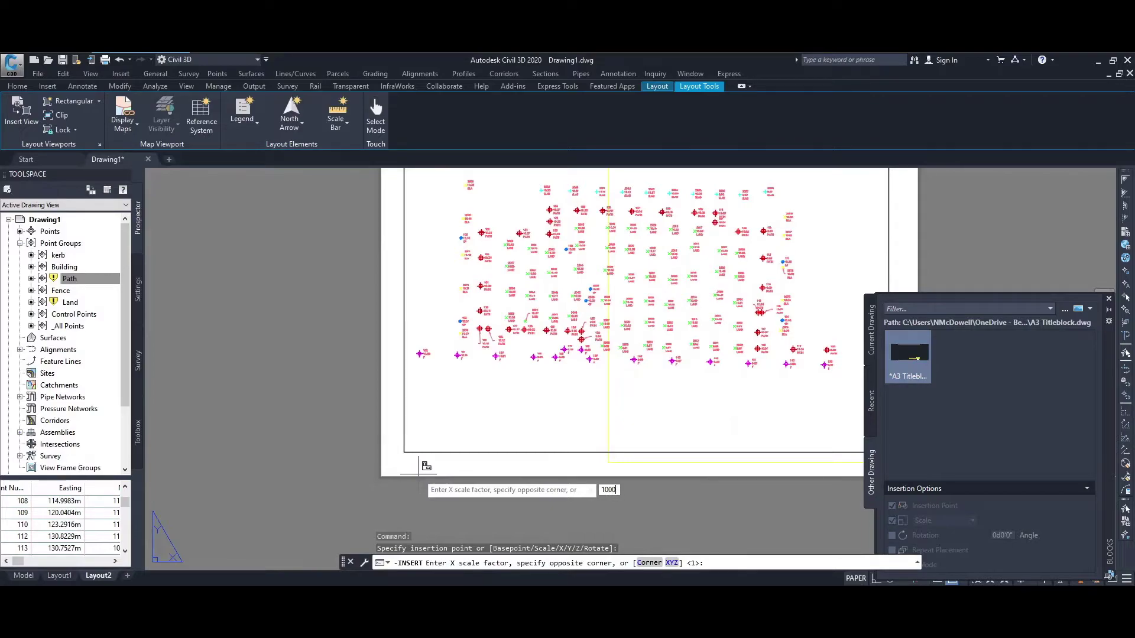
pyautogui.press('Return')
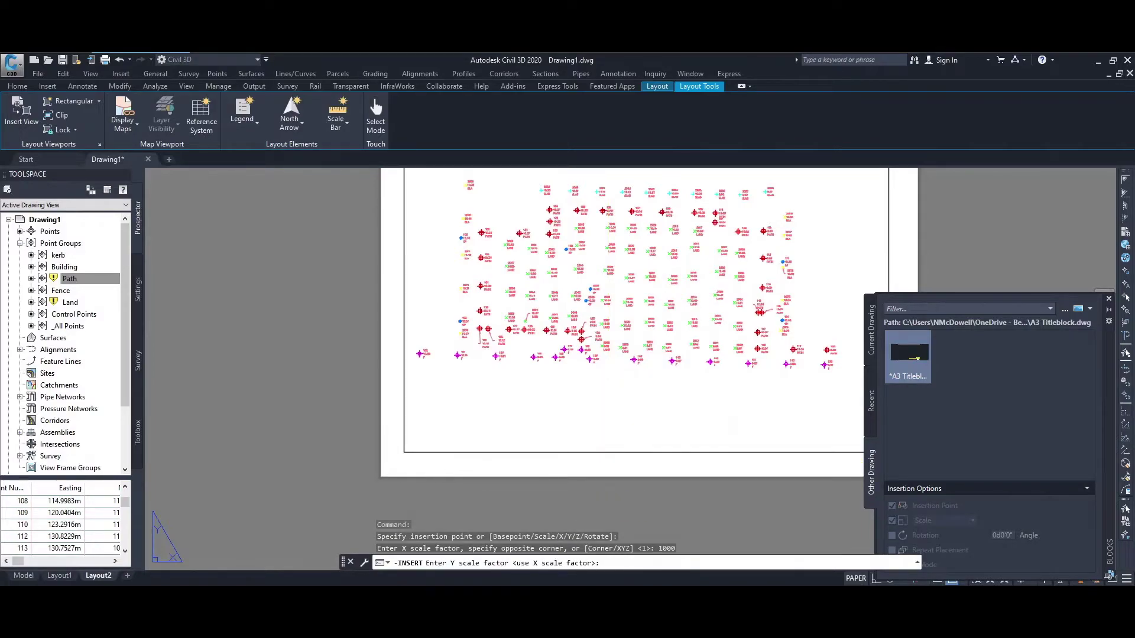
pyautogui.press('Return')
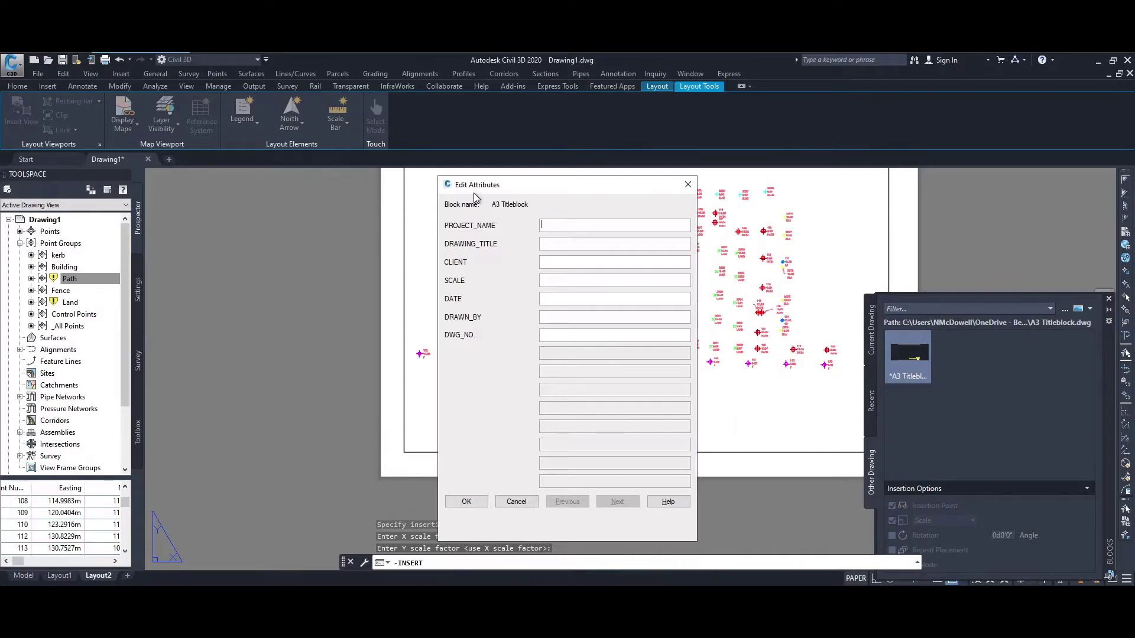
pyautogui.click(466, 502)
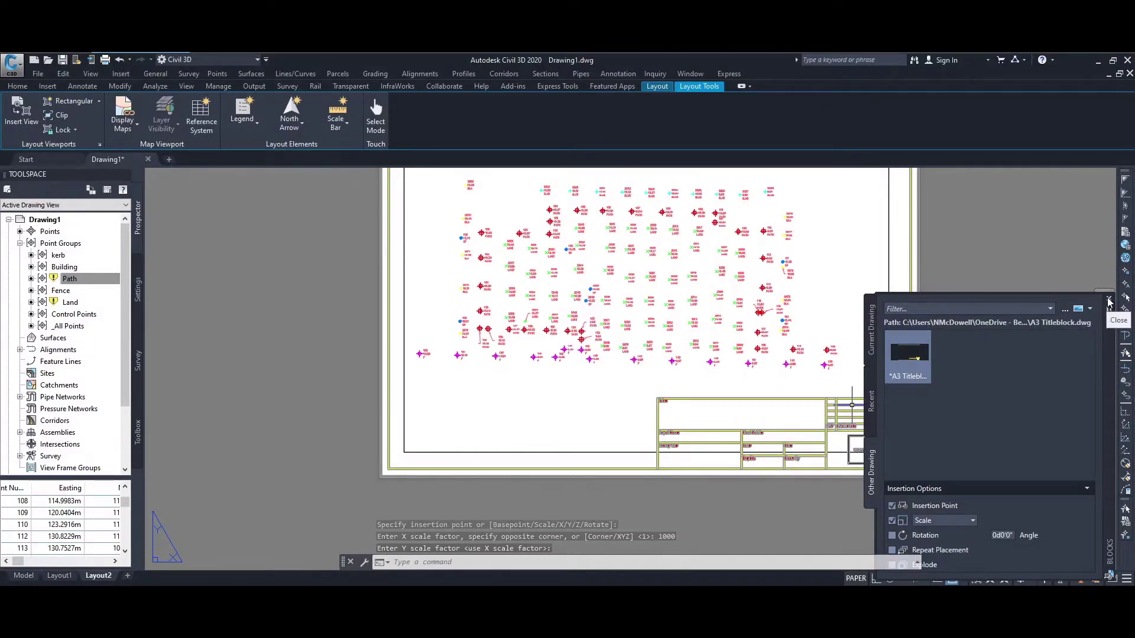
pyautogui.click(1109, 300)
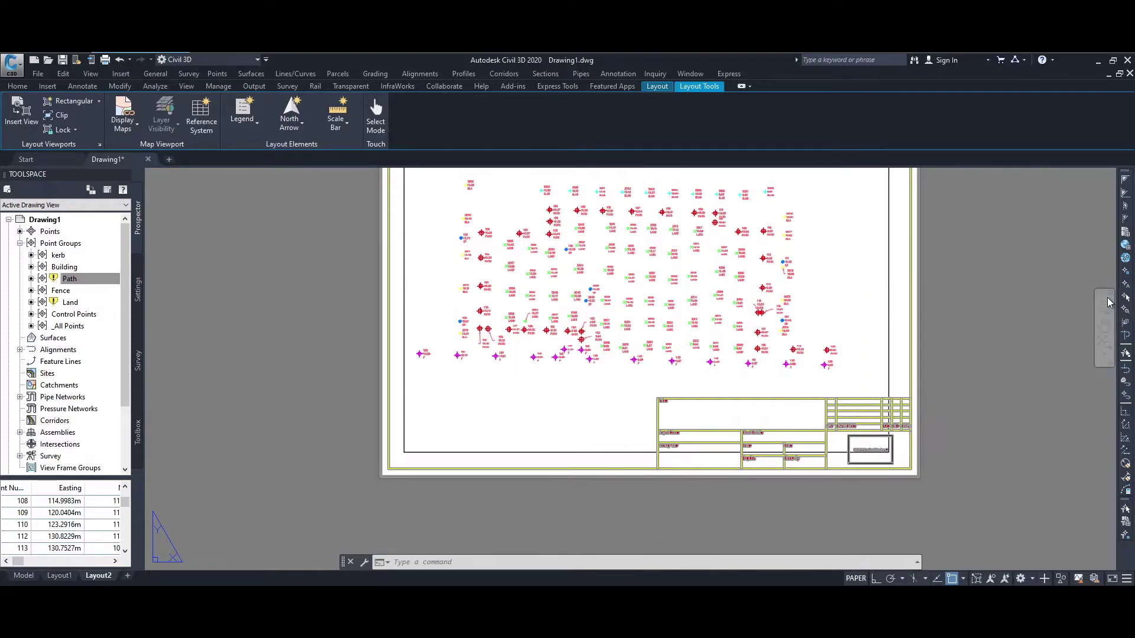
pyautogui.scroll(1, 857, 300)
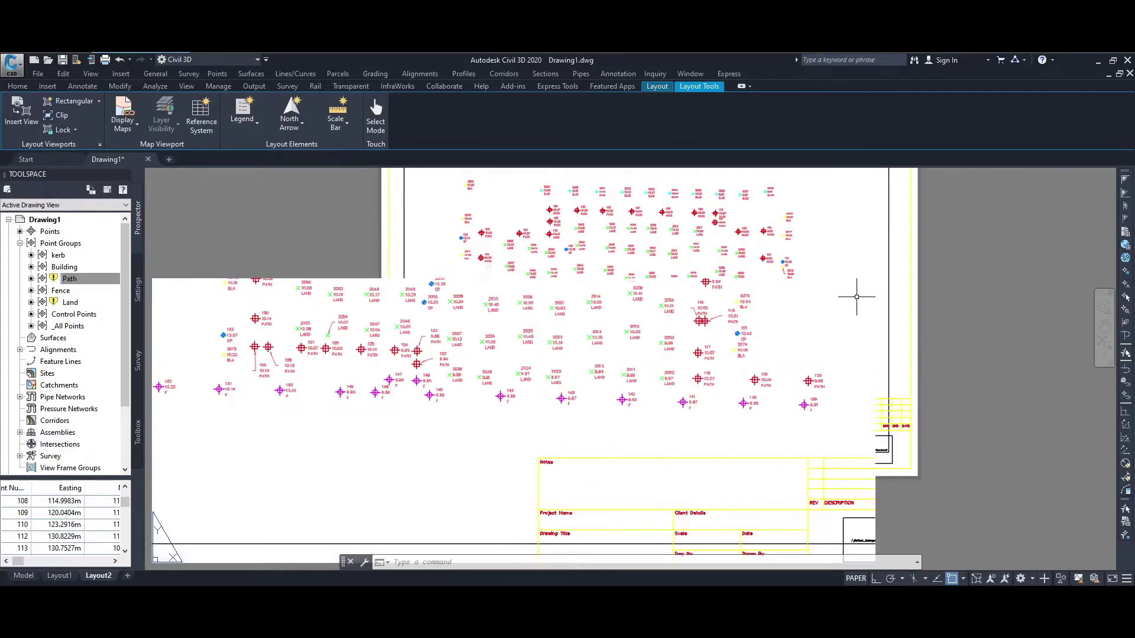
pyautogui.scroll(-1, 873, 292)
pyautogui.moveTo(874, 291); pyautogui.dragTo(806, 370, button='middle')
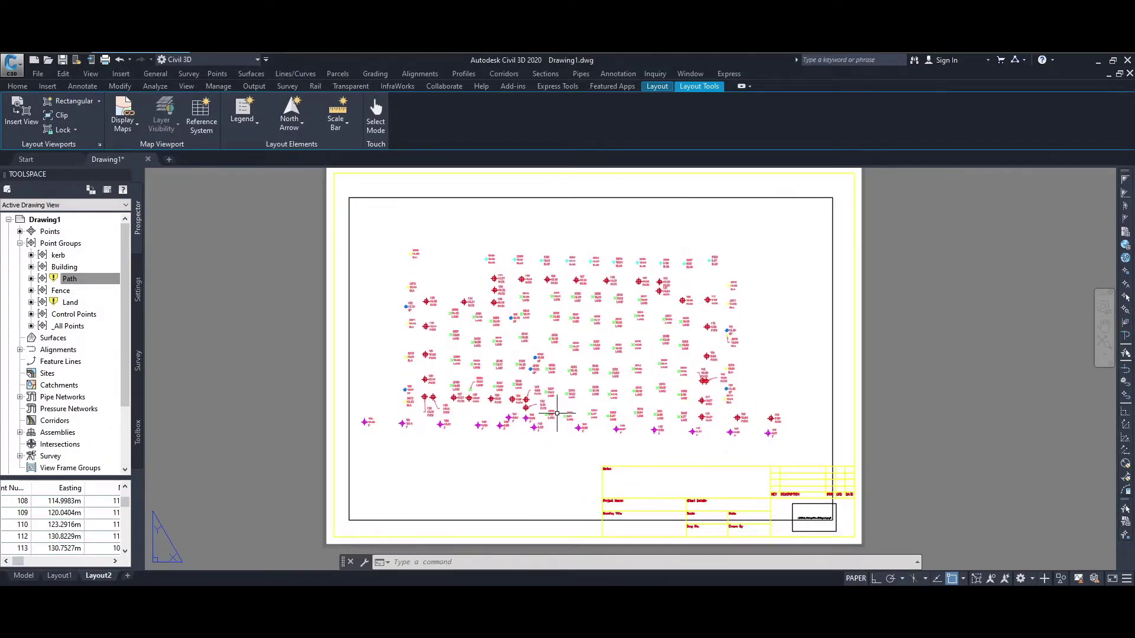
pyautogui.click(543, 520)
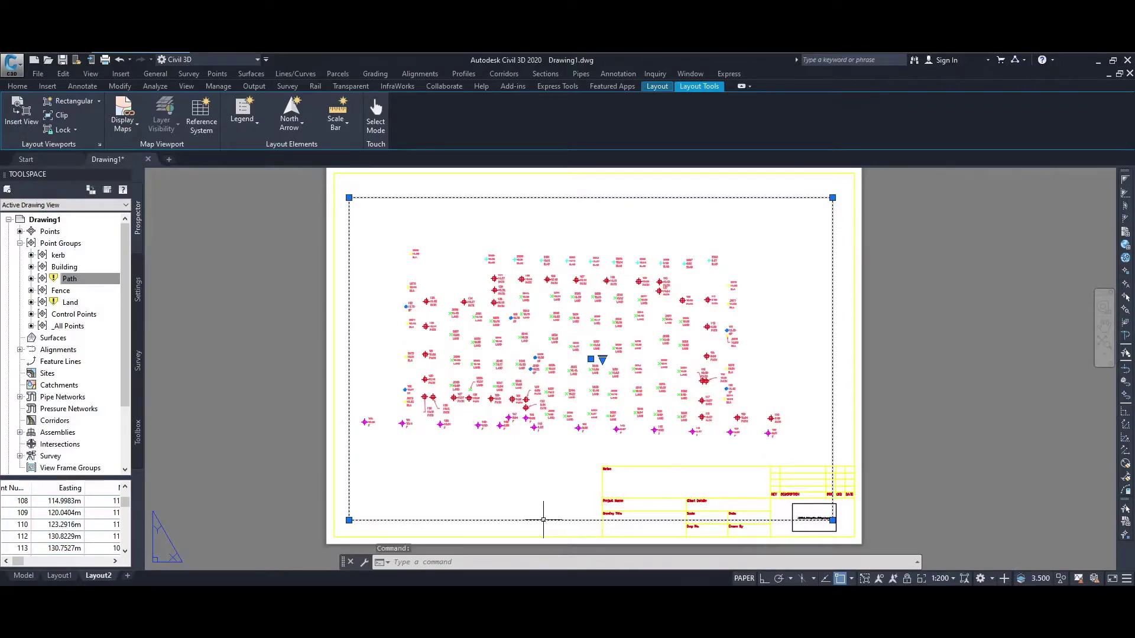
pyautogui.click(348, 520)
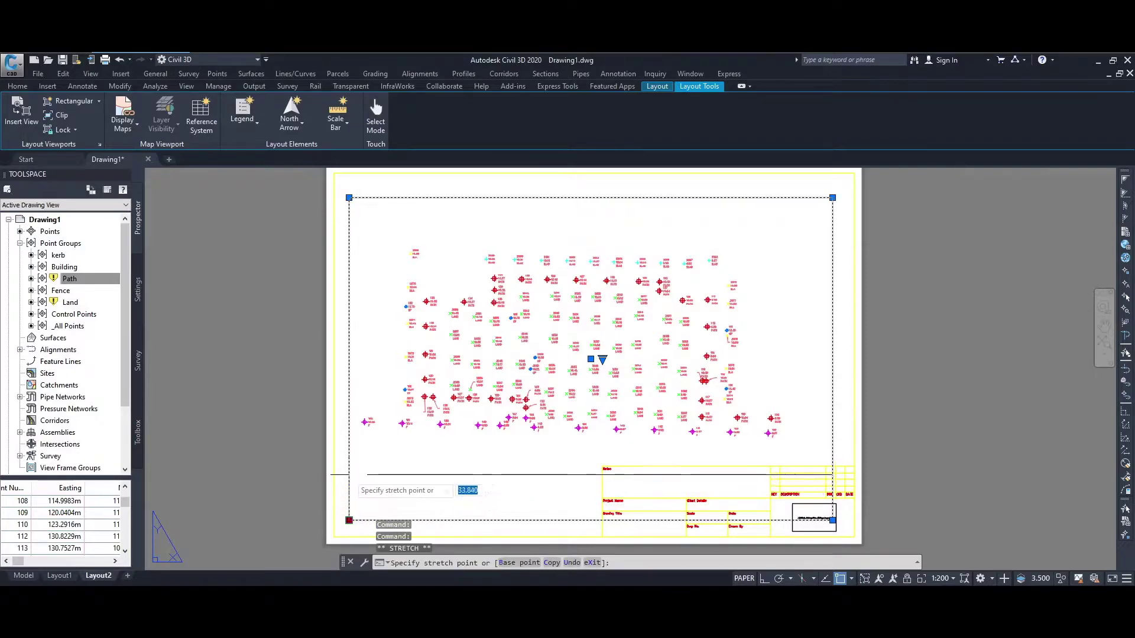
pyautogui.press('Escape')
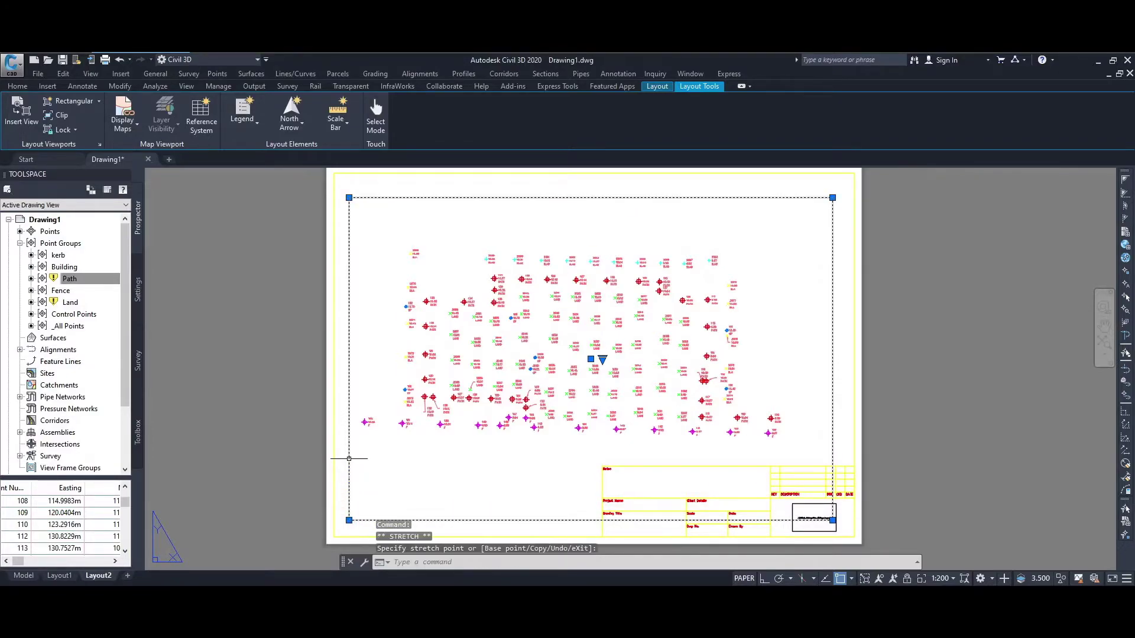
pyautogui.click(349, 520)
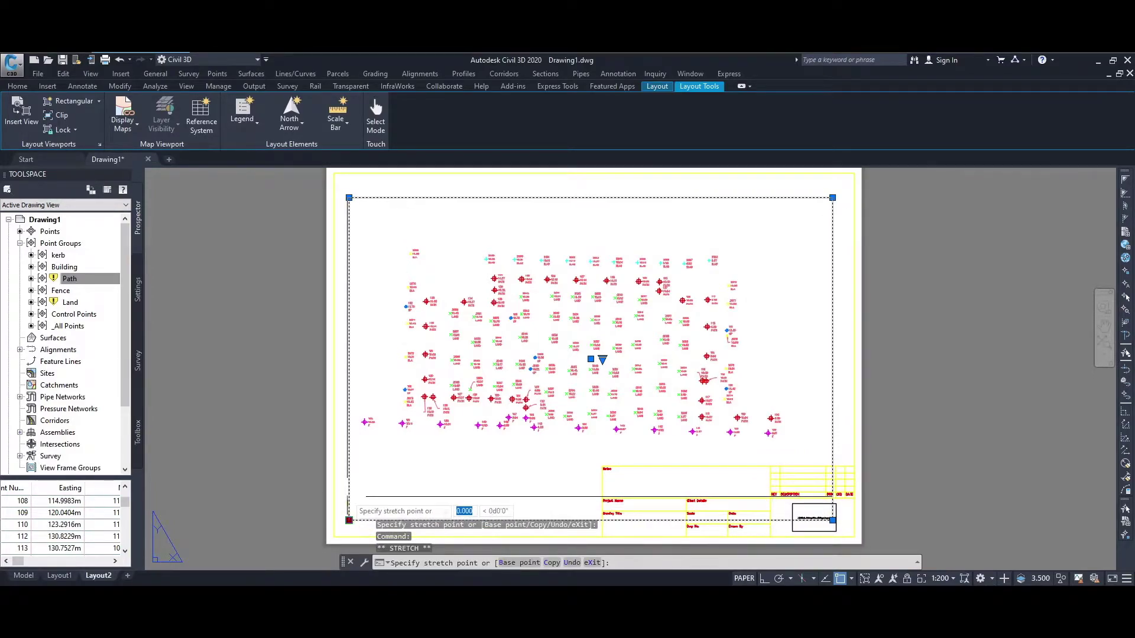
pyautogui.press('Escape')
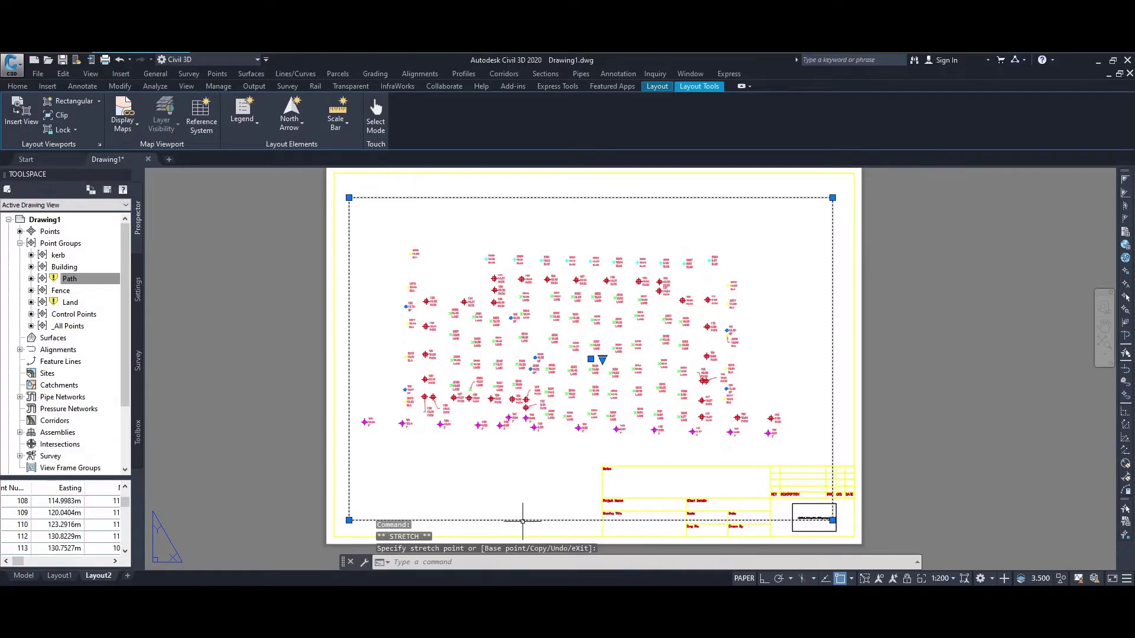
pyautogui.hotkey('ctrl', 'z')
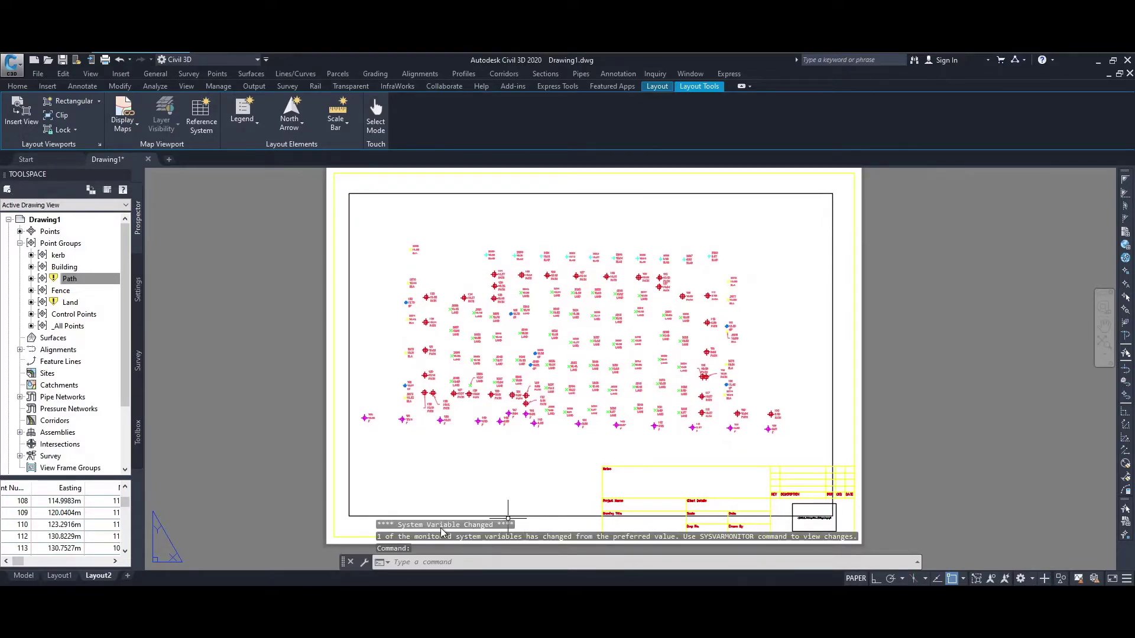
# - Stretch the viewport's lower-right corner up and inward so the viewport ends above the title block
pyautogui.click(392, 515)
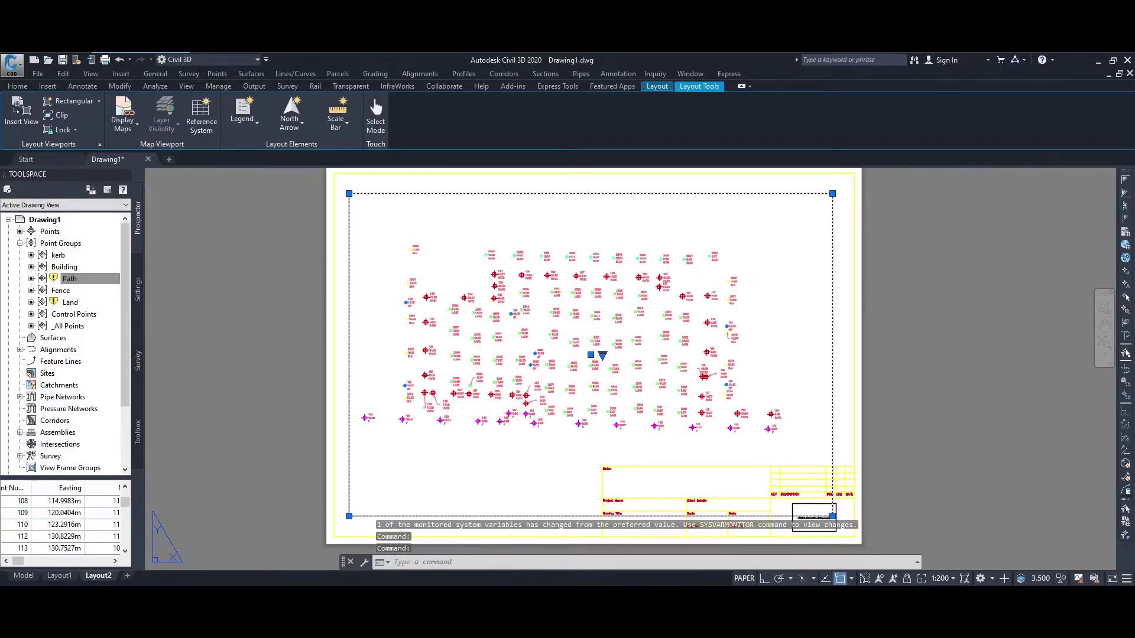
pyautogui.click(832, 516)
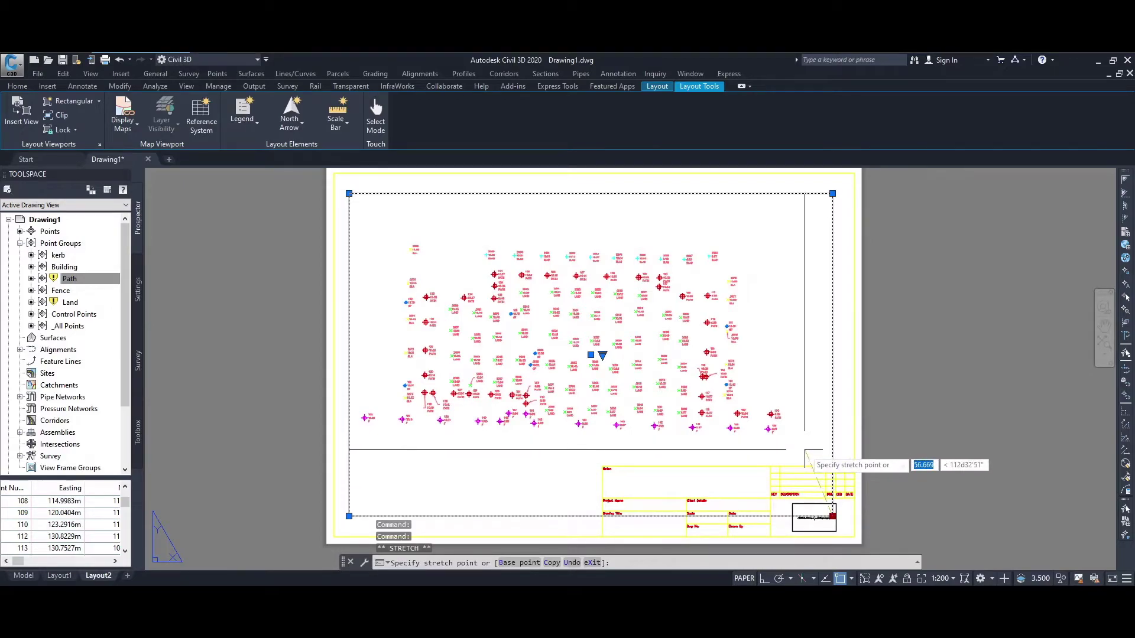
pyautogui.click(805, 449)
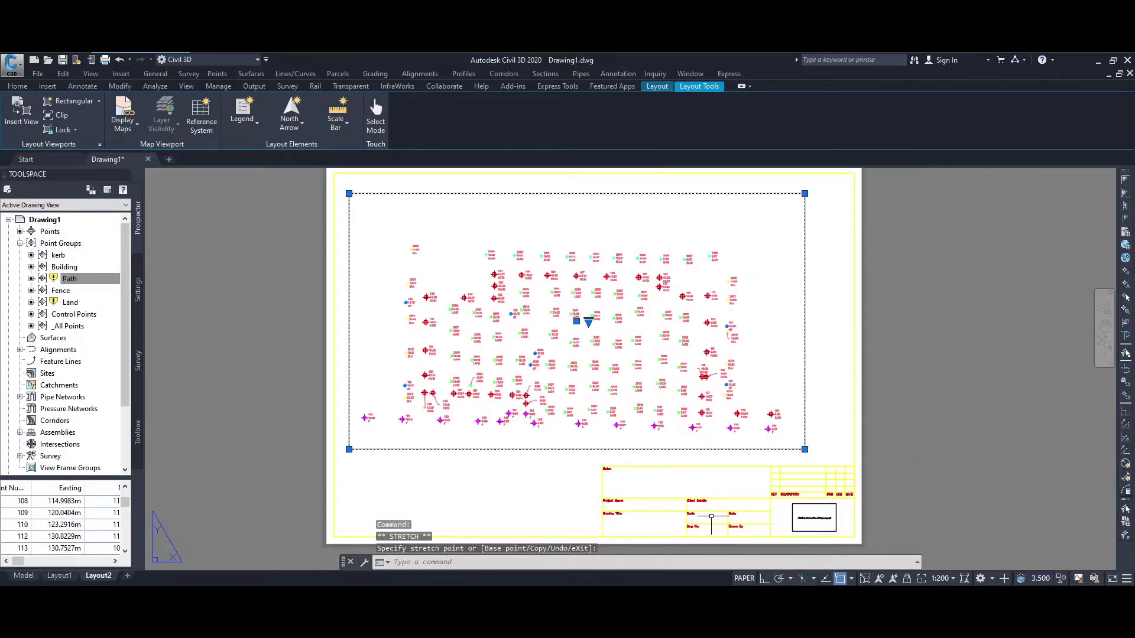
# - Recentre the survey points slightly upward inside the resized viewport and return to paper space
pyautogui.doubleClick(627, 325)
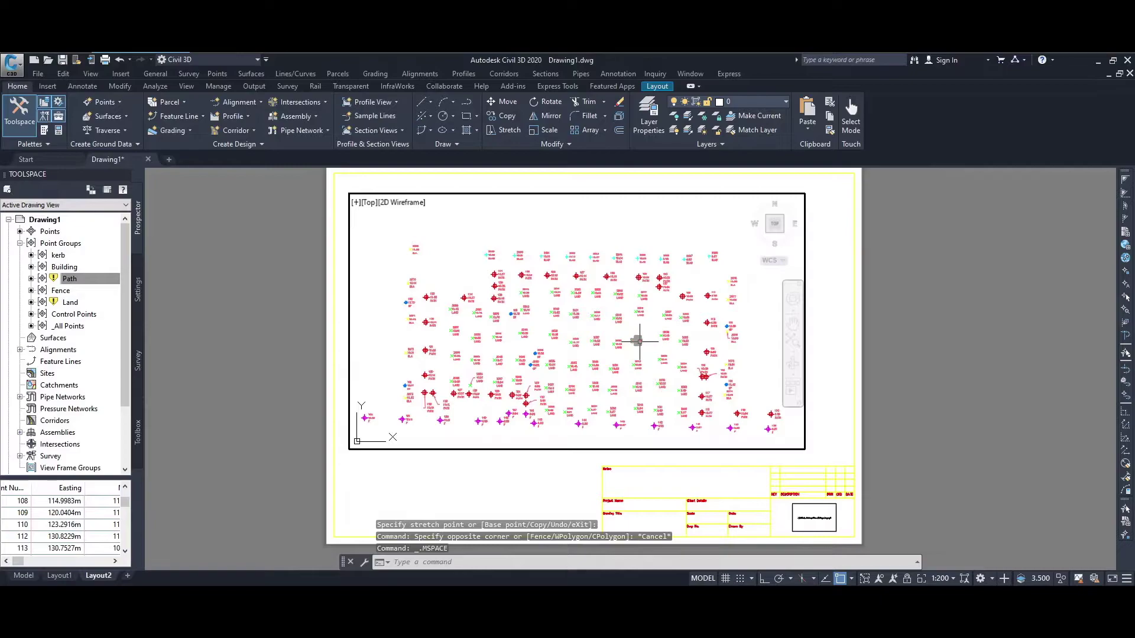
pyautogui.moveTo(631, 333)
pyautogui.mouseDown()
pyautogui.moveTo(622, 331)
pyautogui.moveTo(638, 325)
pyautogui.moveTo(620, 334)
pyautogui.mouseUp()
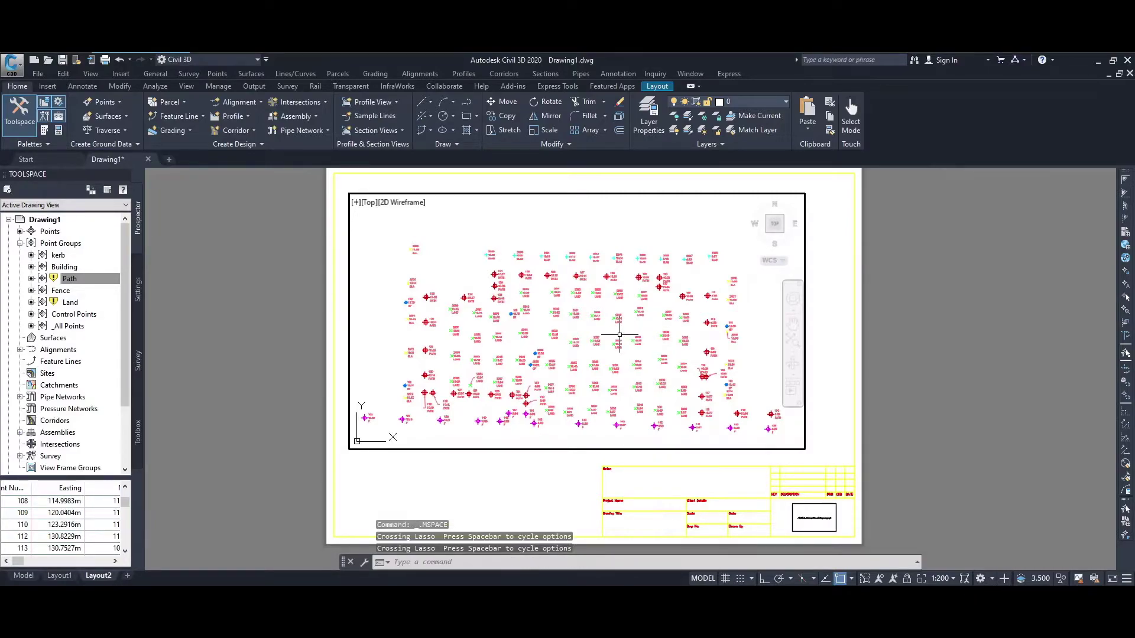
pyautogui.moveTo(621, 330); pyautogui.dragTo(628, 329, button='middle')
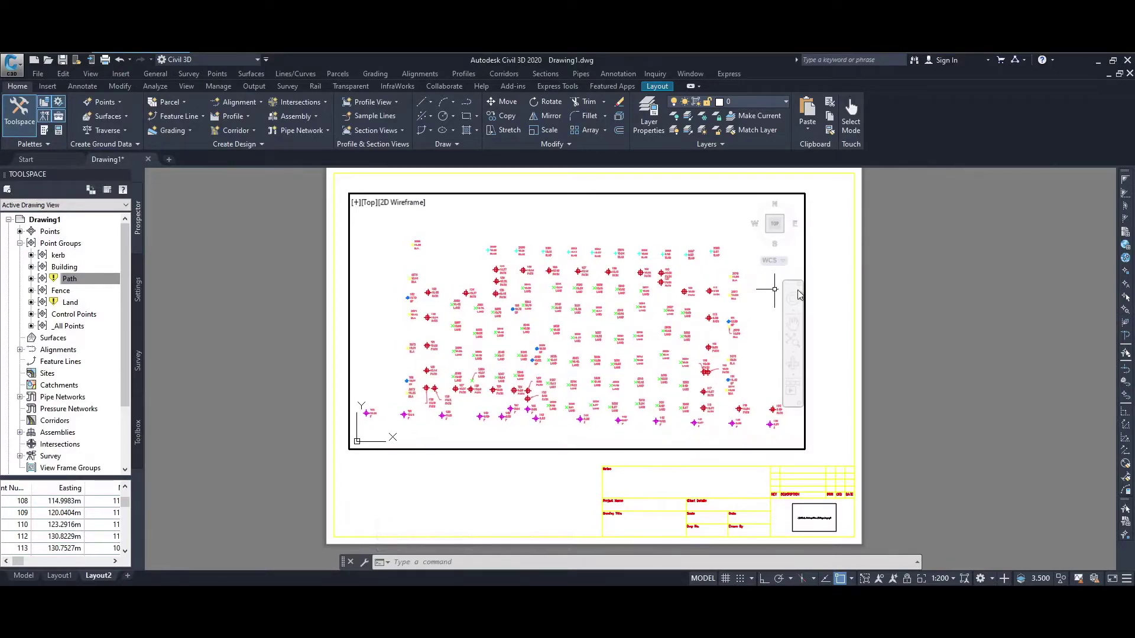
pyautogui.doubleClick(827, 301)
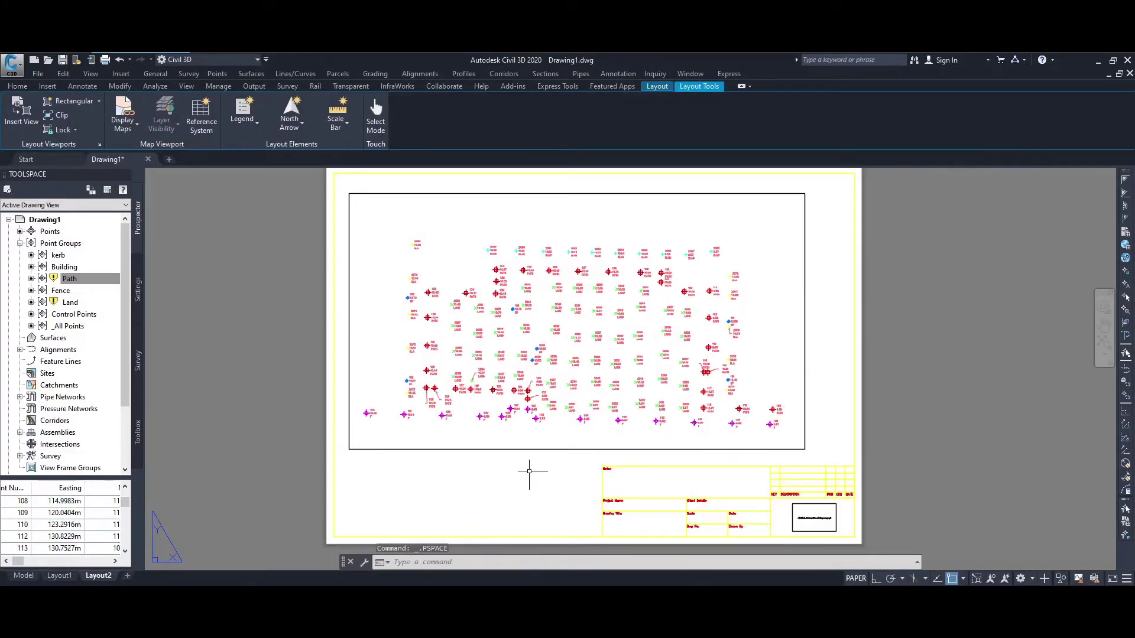
# - Edit the attributes of the inserted title block and set the project name to "Topo Survey"
pyautogui.click(639, 468)
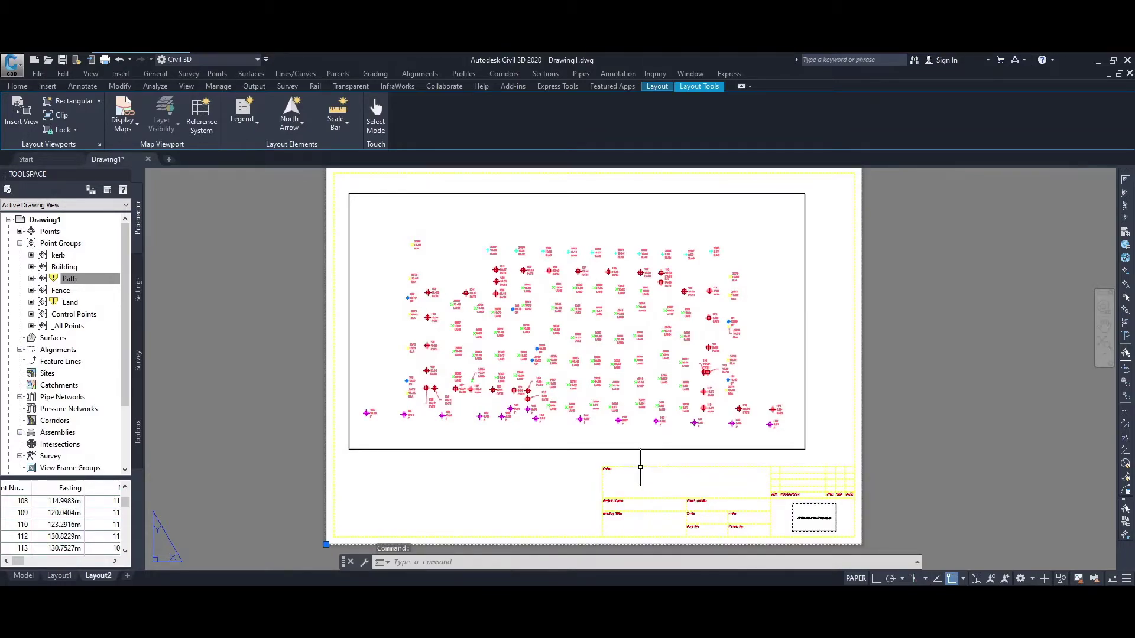
pyautogui.click(602, 469)
pyautogui.press('Escape')
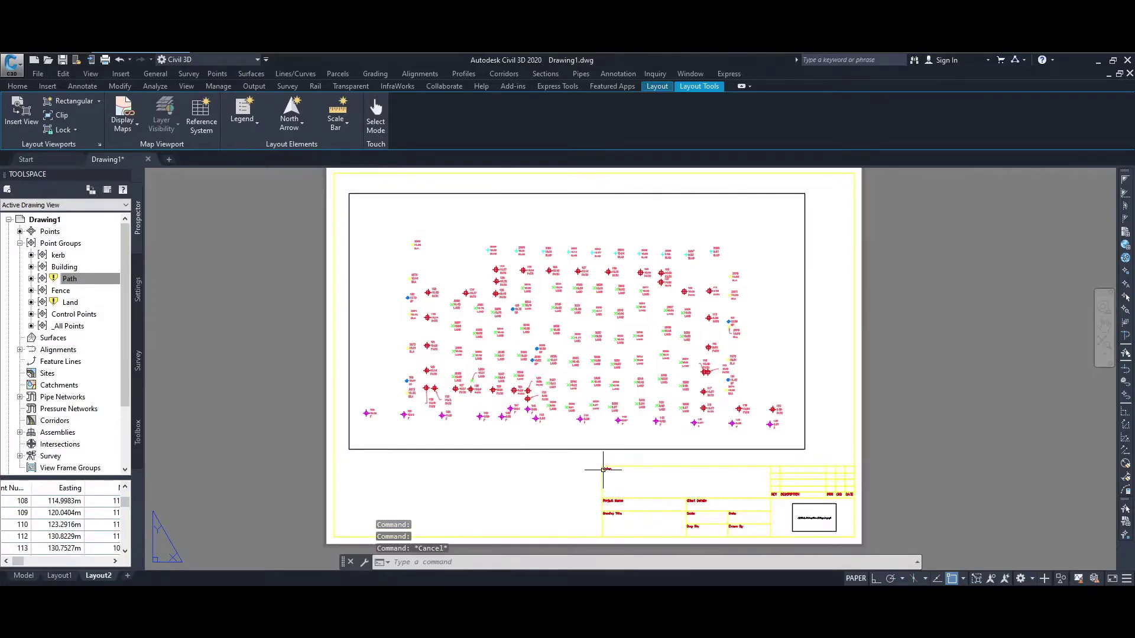
pyautogui.click(606, 468)
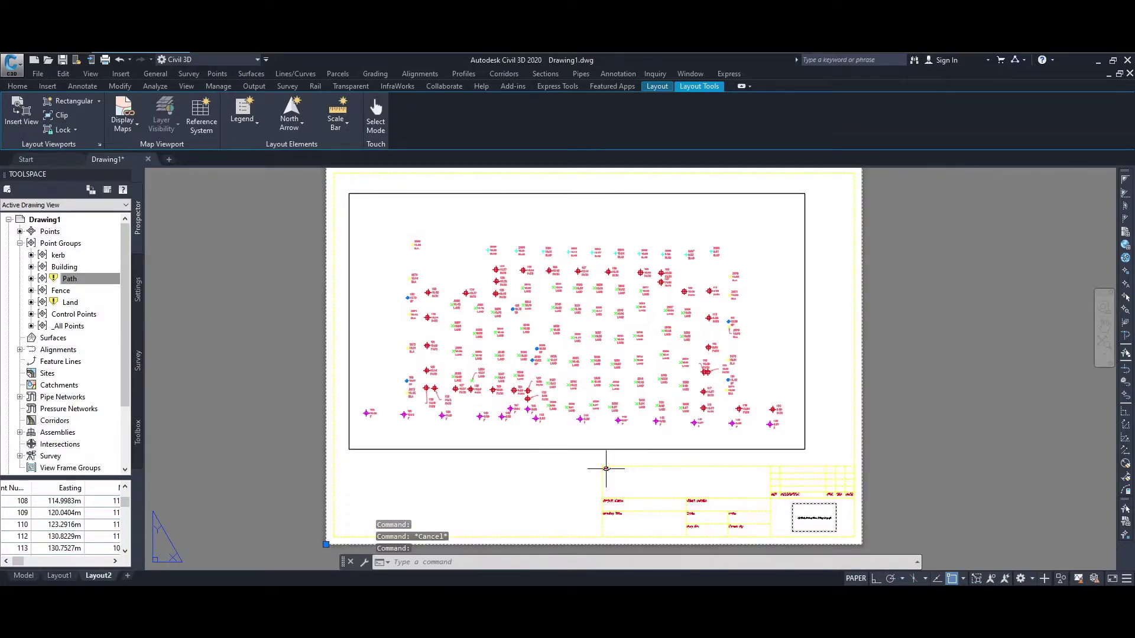
pyautogui.click(606, 469)
pyautogui.rightClick(606, 469)
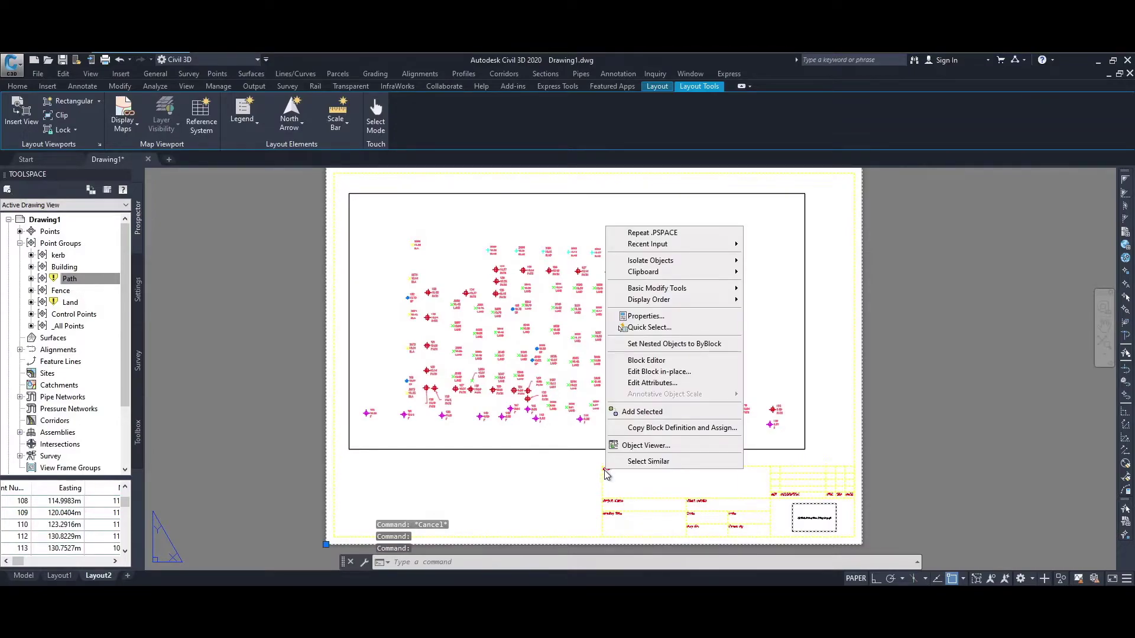
pyautogui.click(650, 384)
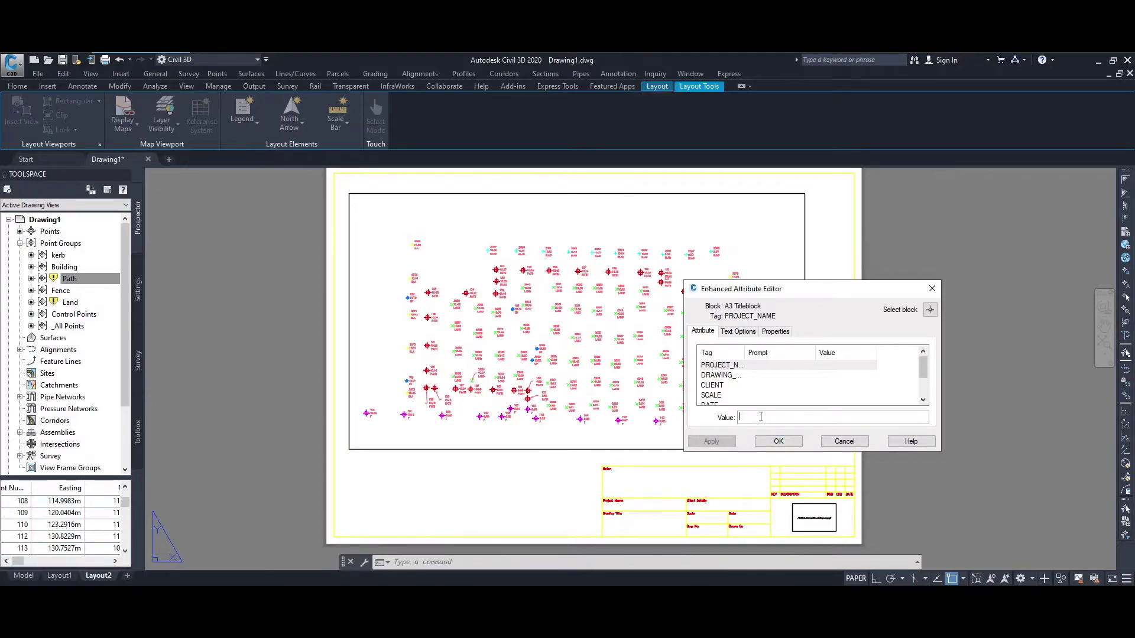
pyautogui.write('Topo Survey')
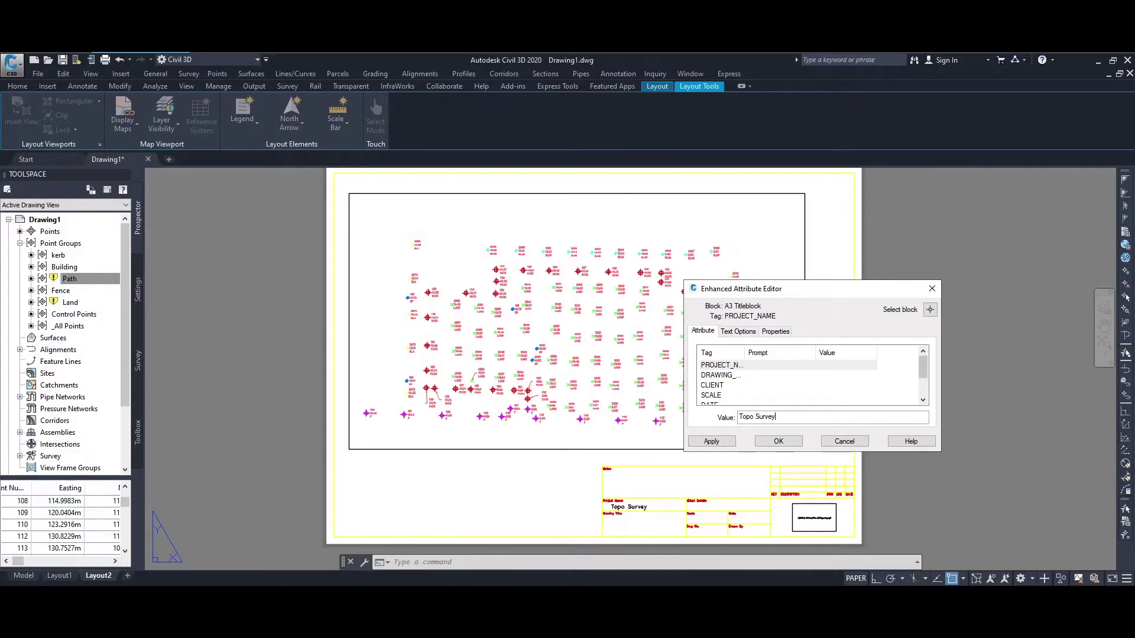
# - Set the title block's drawing title attribute to "Total Station Survey"
pyautogui.click(709, 376)
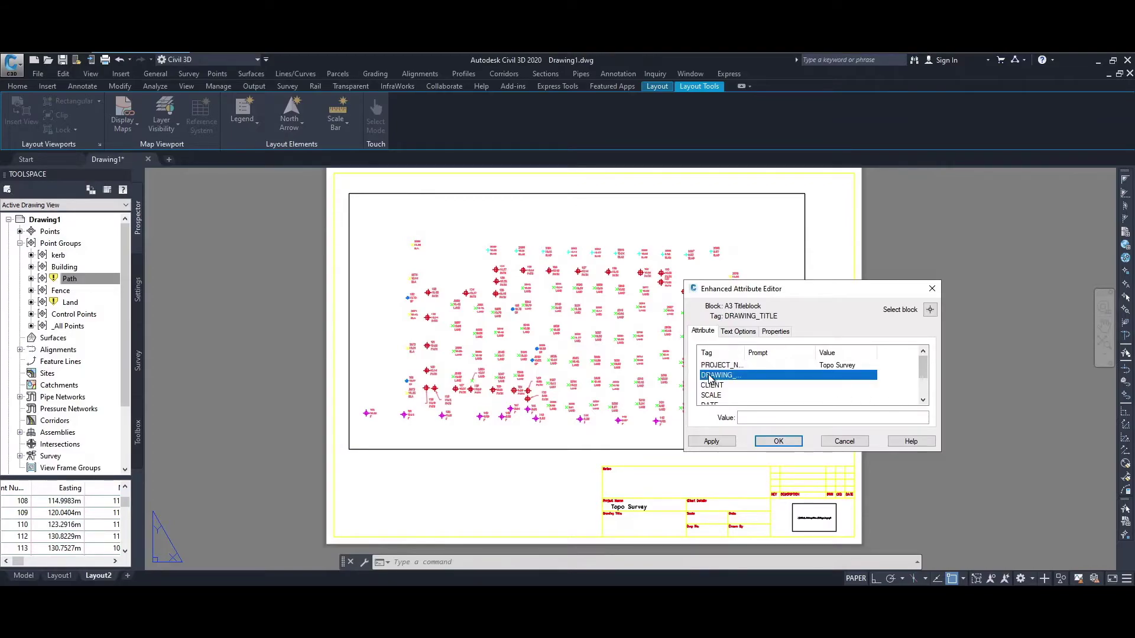
pyautogui.click(749, 419)
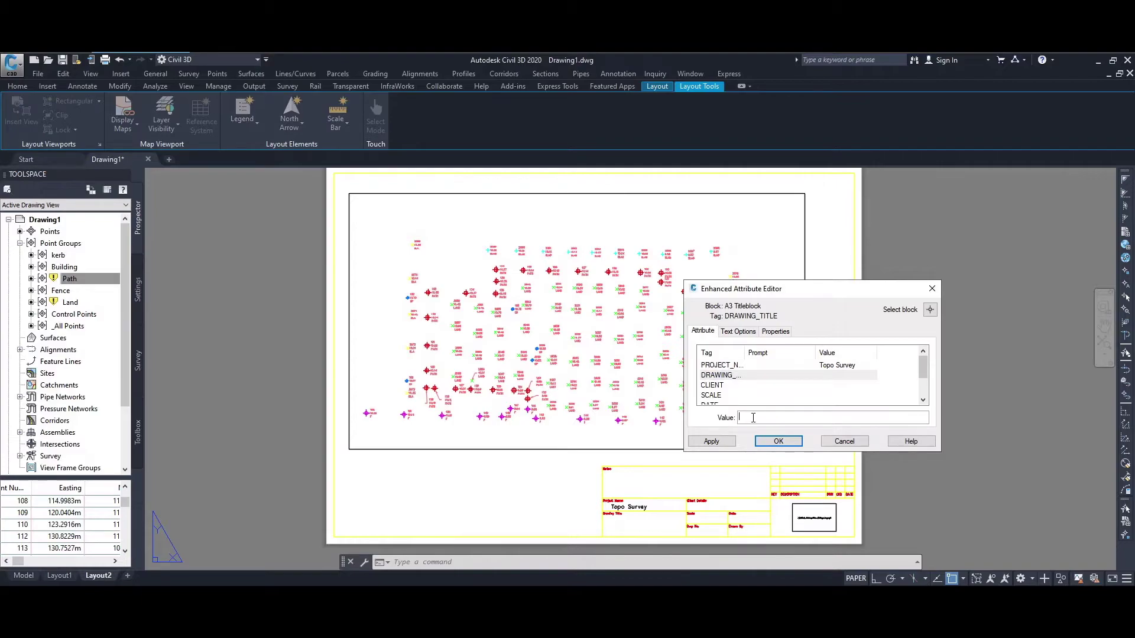
pyautogui.write('Totoa')
pyautogui.press('Return')
pyautogui.press('Return')
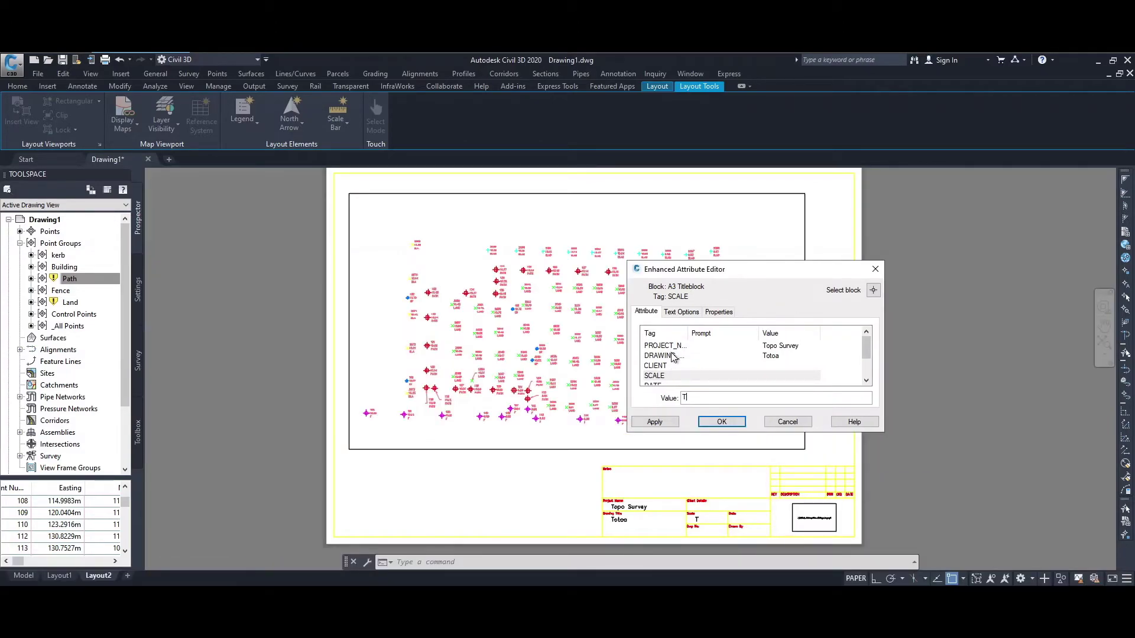
pyautogui.click(672, 356)
pyautogui.click(709, 398)
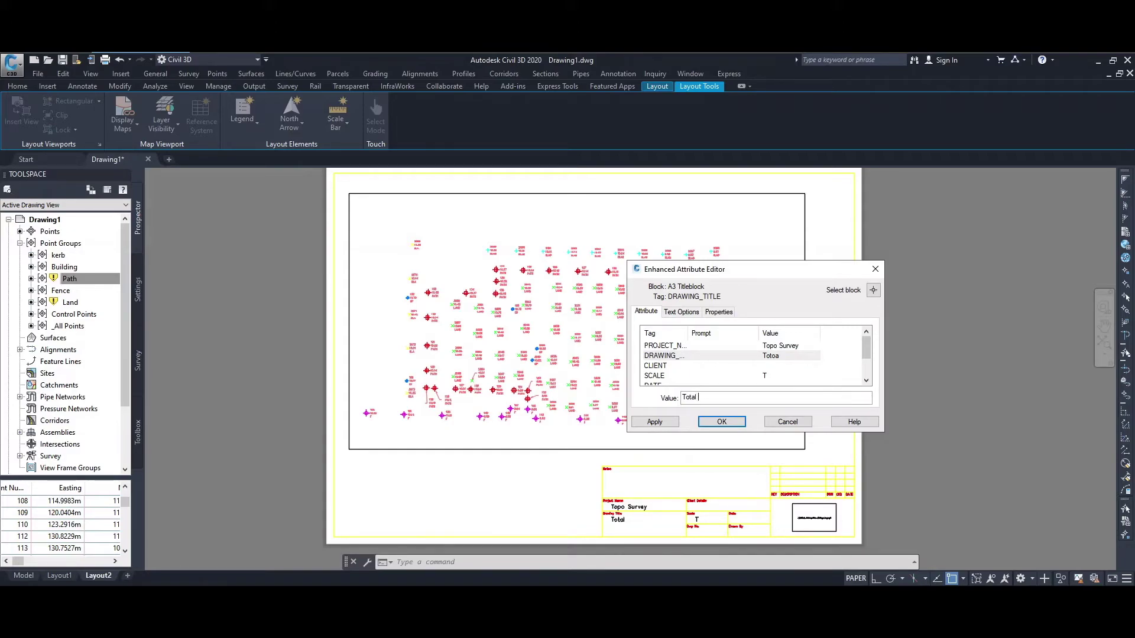
pyautogui.write('Total Station Sur...')
# - Set the title block's client attribute to "College" and its scale attribute to 1:200
pyautogui.click(665, 366)
pyautogui.click(689, 398)
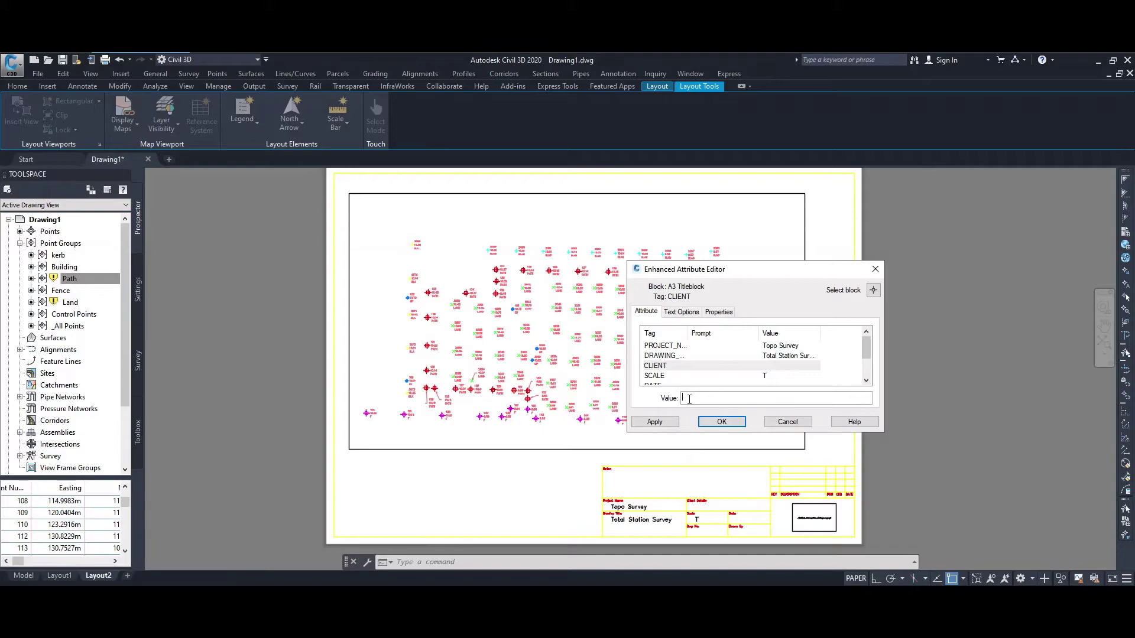
pyautogui.write('College')
pyautogui.click(659, 376)
pyautogui.click(696, 397)
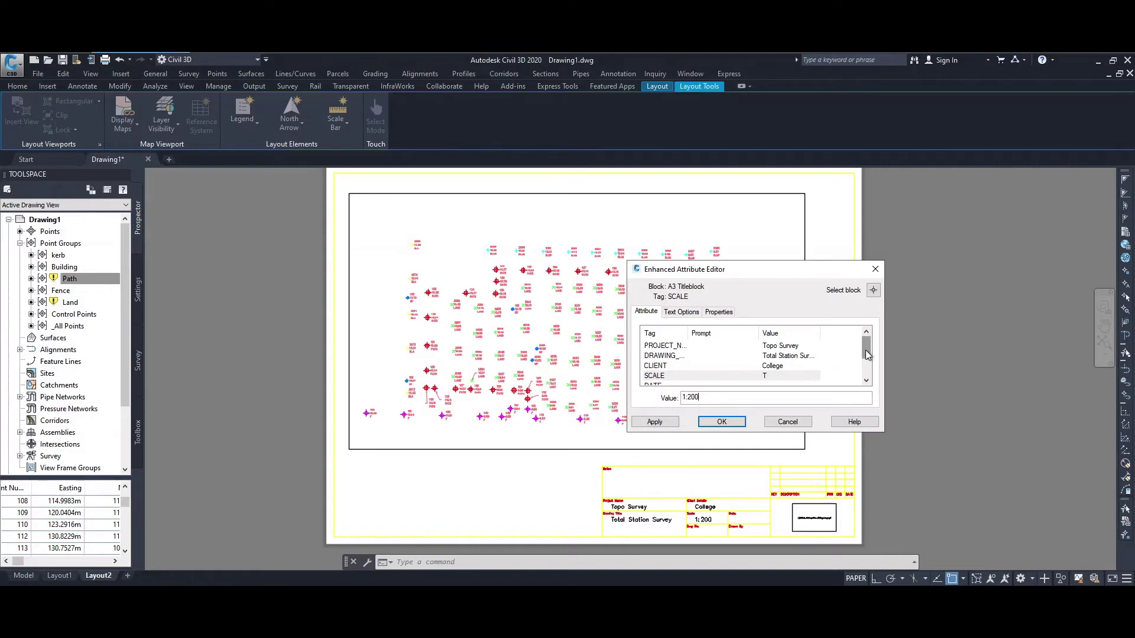
# - Set the title block's date attribute to 01/12/20 and fill in the drafter's name in the drawn-by attribute
pyautogui.moveTo(867, 347); pyautogui.dragTo(867, 361)
pyautogui.click(673, 366)
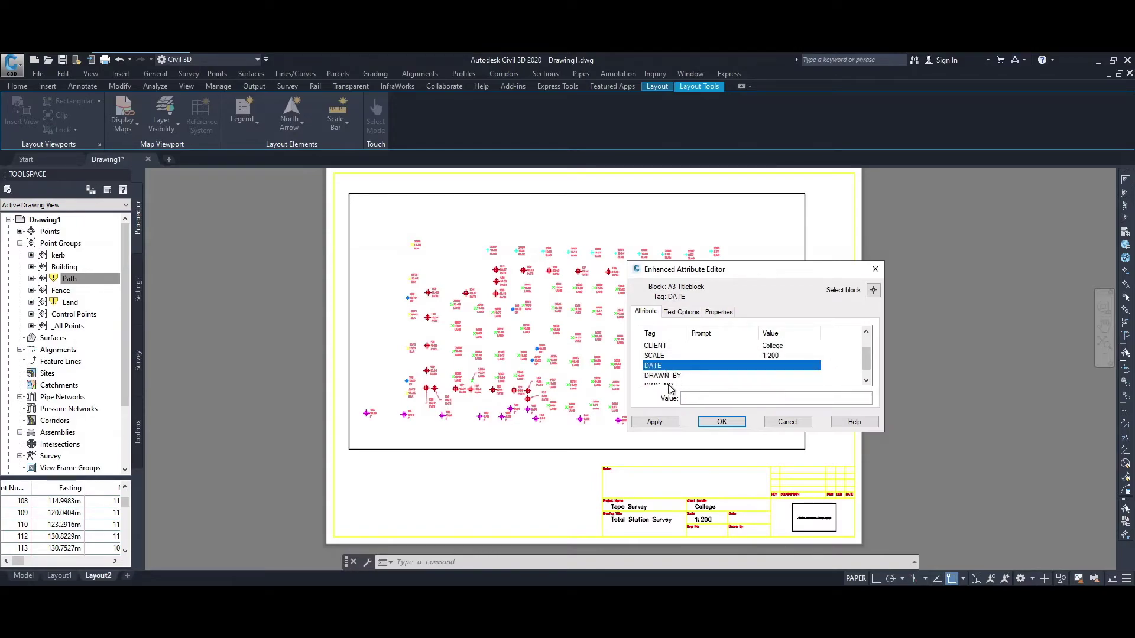
pyautogui.click(690, 397)
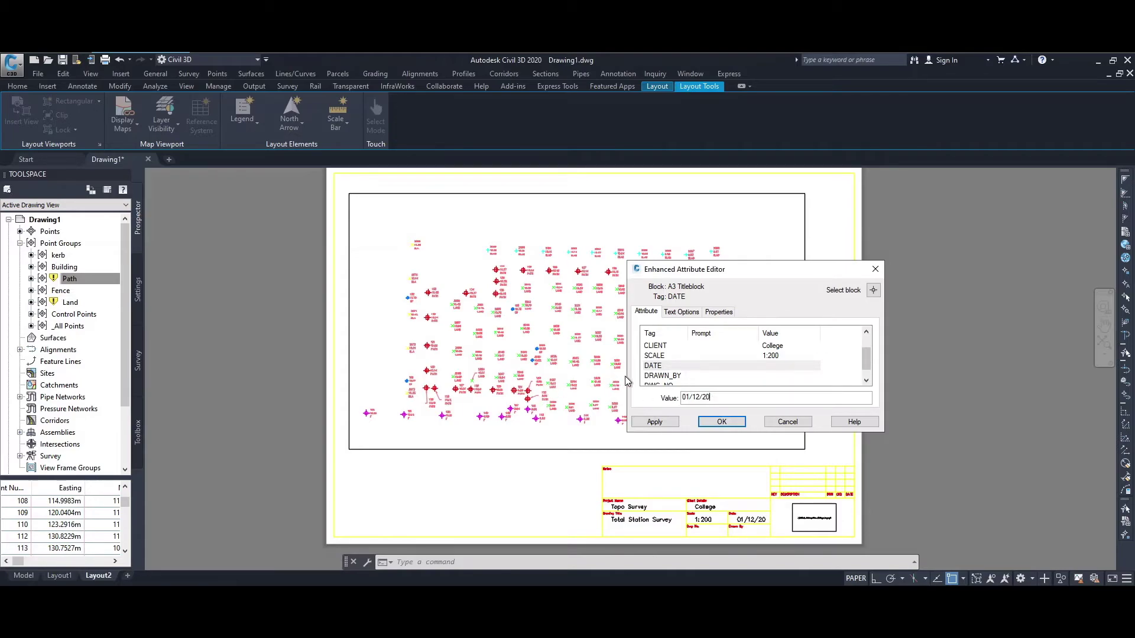
pyautogui.click(666, 377)
pyautogui.click(698, 398)
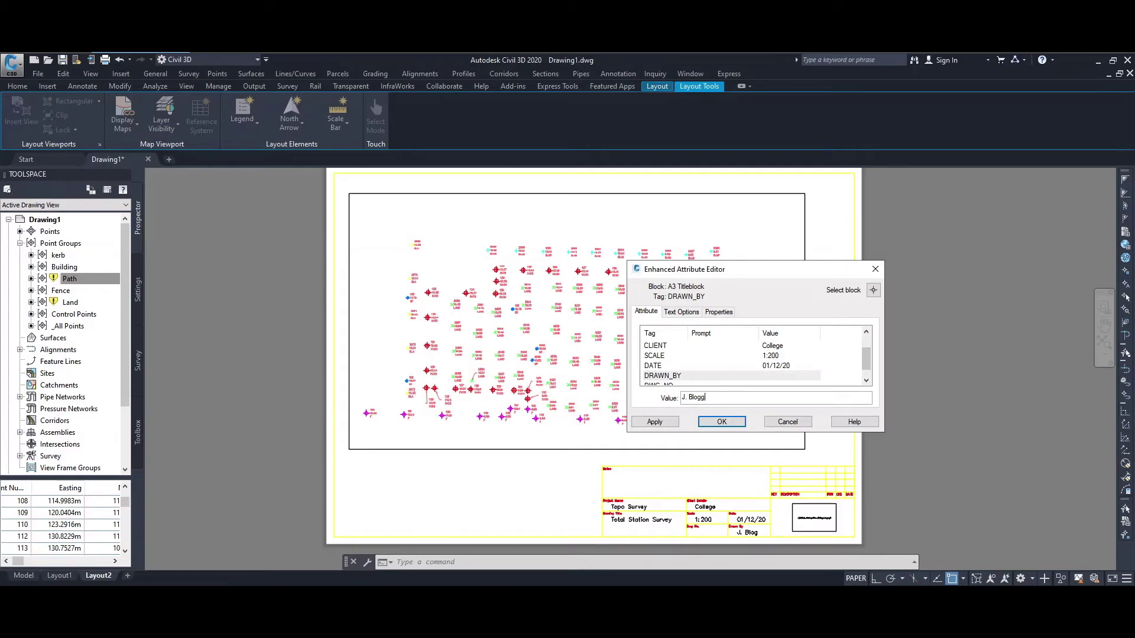
# - Set the title block's drawing number attribute to 1 and accept the attribute changes
pyautogui.click(867, 381)
pyautogui.click(683, 378)
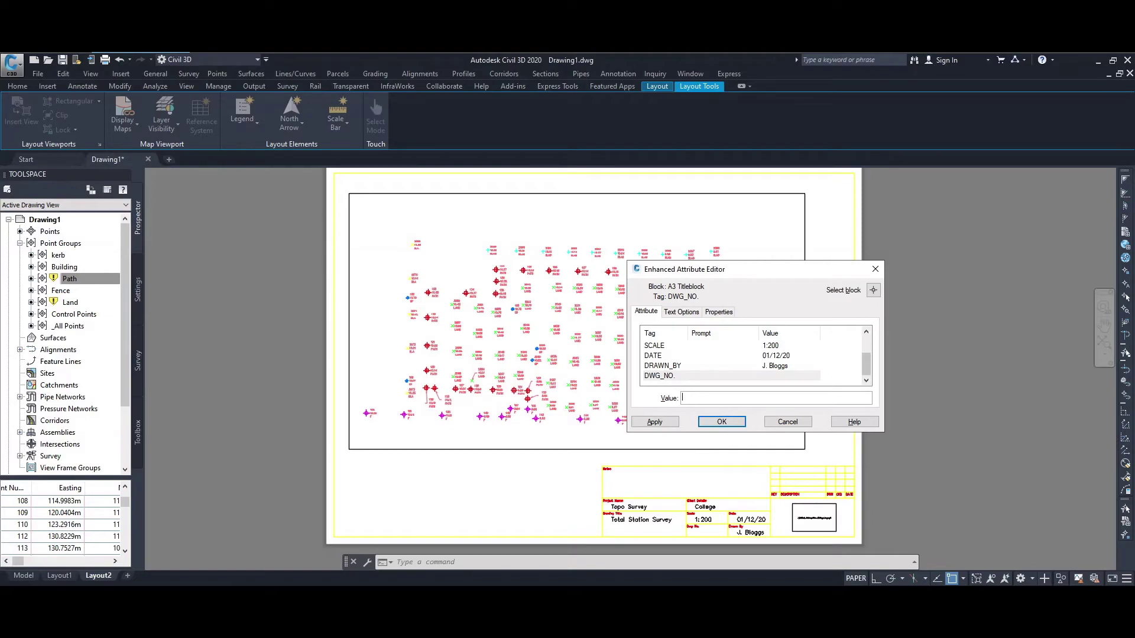
pyautogui.write('3')
pyautogui.press('BackSpace')
pyautogui.write('3')
pyautogui.press('BackSpace')
pyautogui.write('1')
pyautogui.click(715, 423)
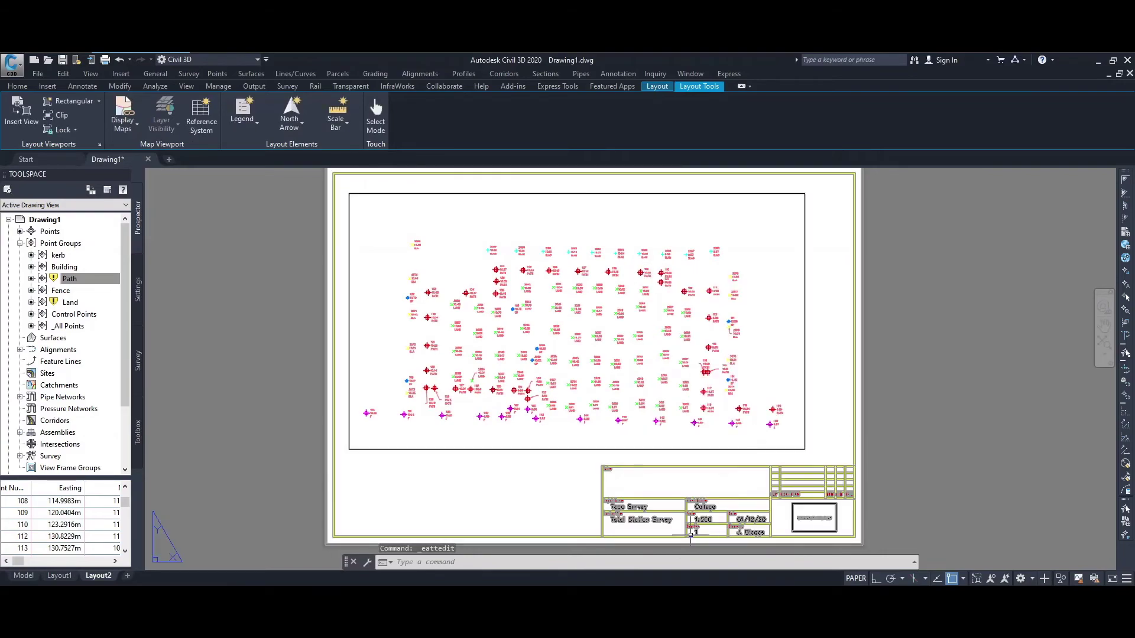
# - Select the A3 title block and open its attributes for editing again
pyautogui.doubleClick(691, 514)
pyautogui.rightClick(693, 519)
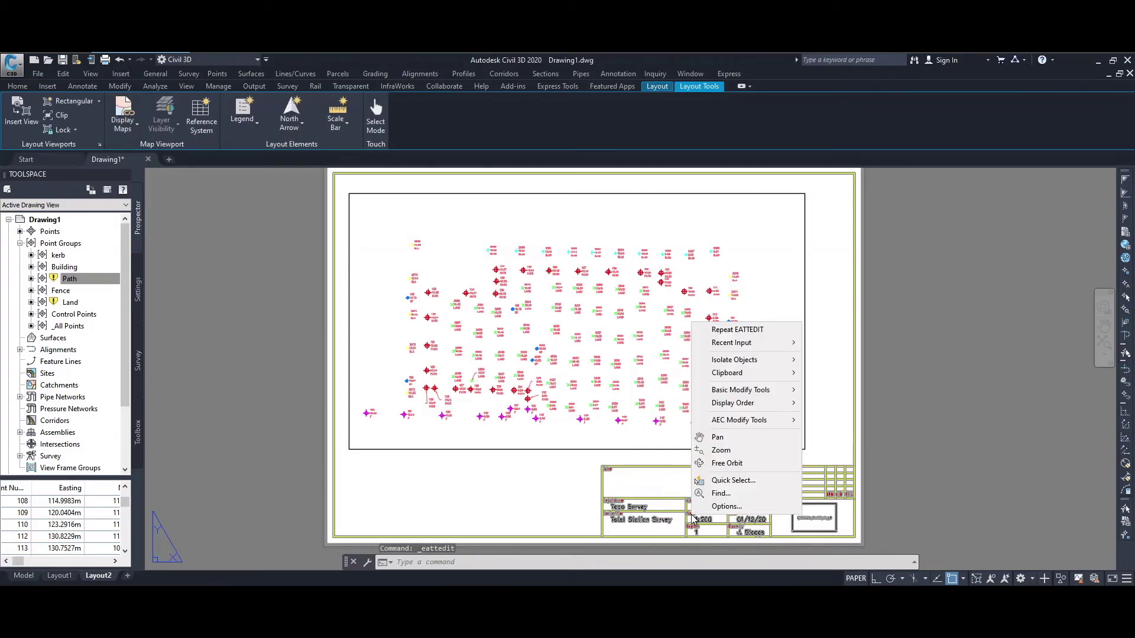
pyautogui.click(663, 465)
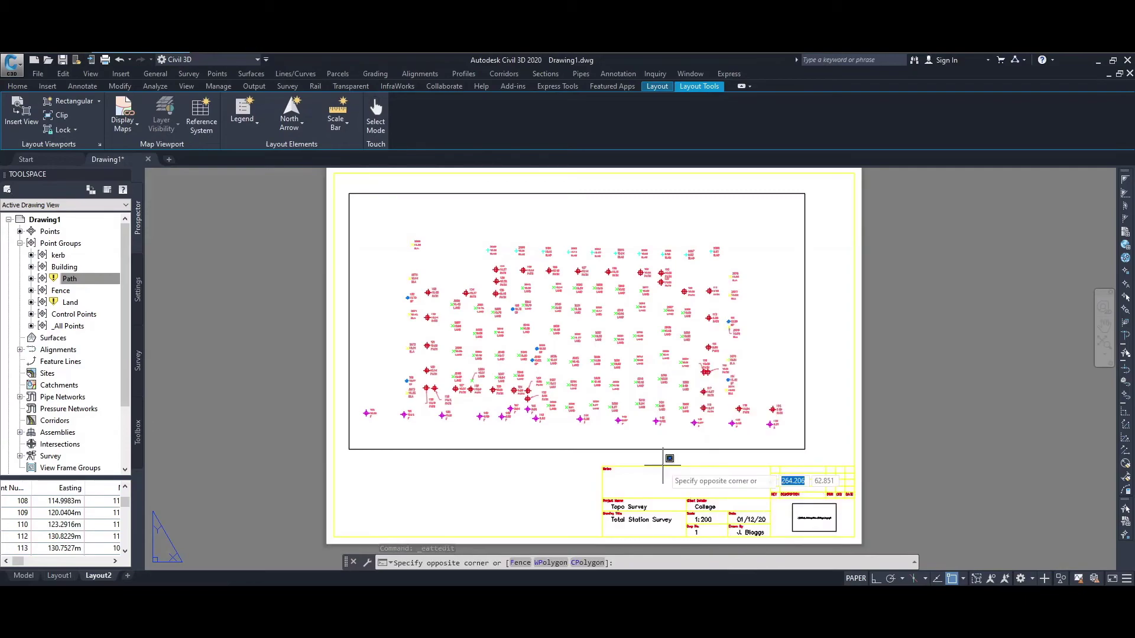
pyautogui.click(663, 465)
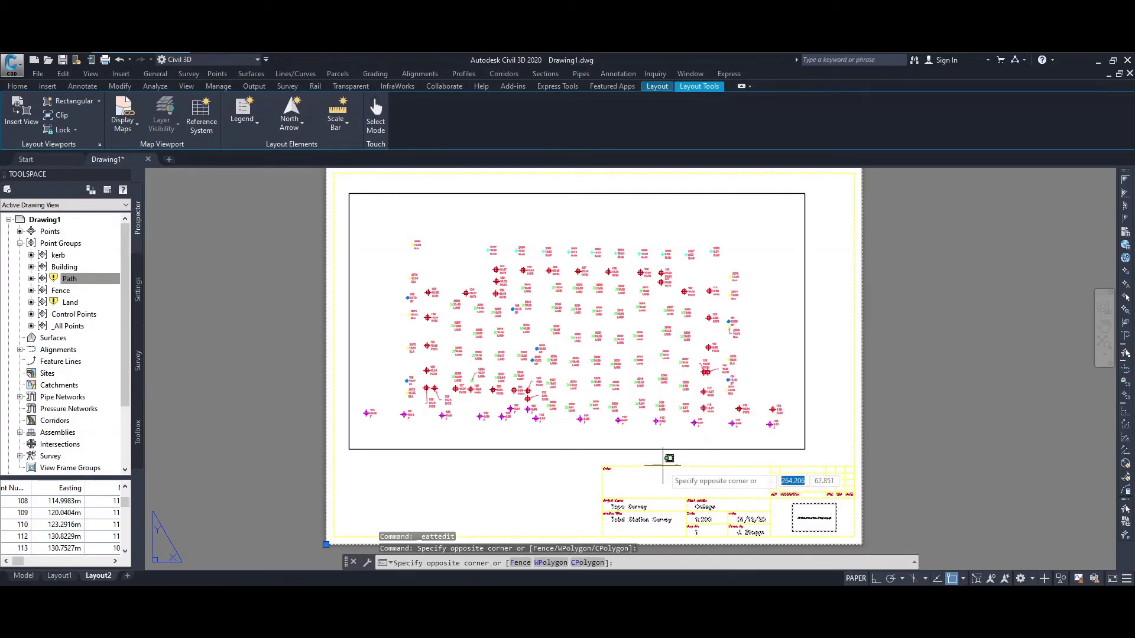
pyautogui.click(663, 466)
pyautogui.rightClick(661, 473)
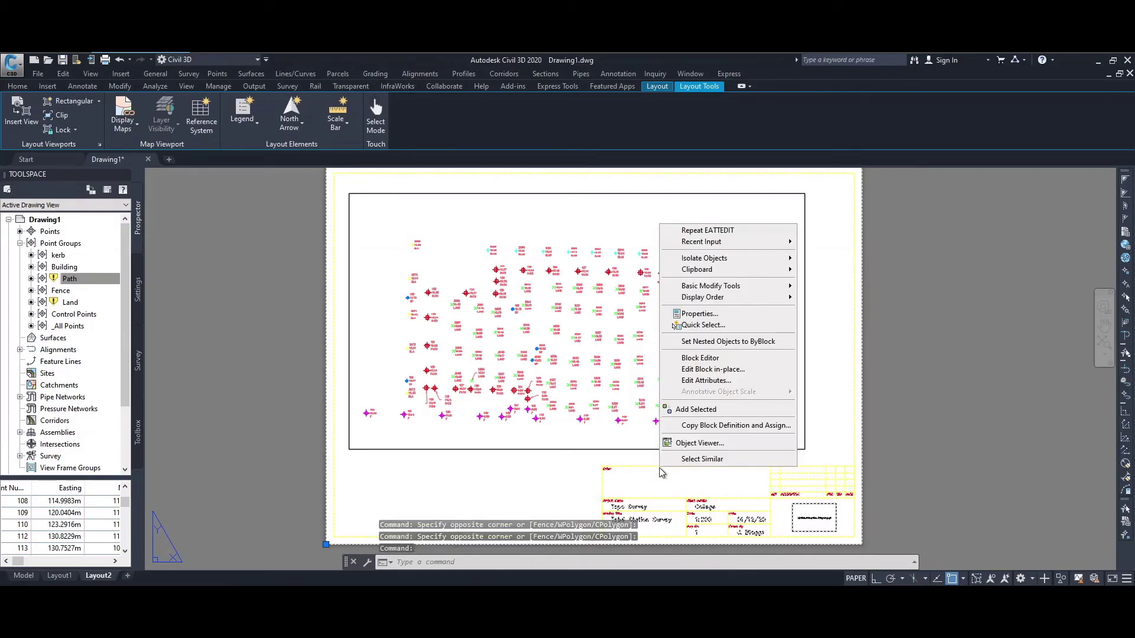
pyautogui.click(748, 382)
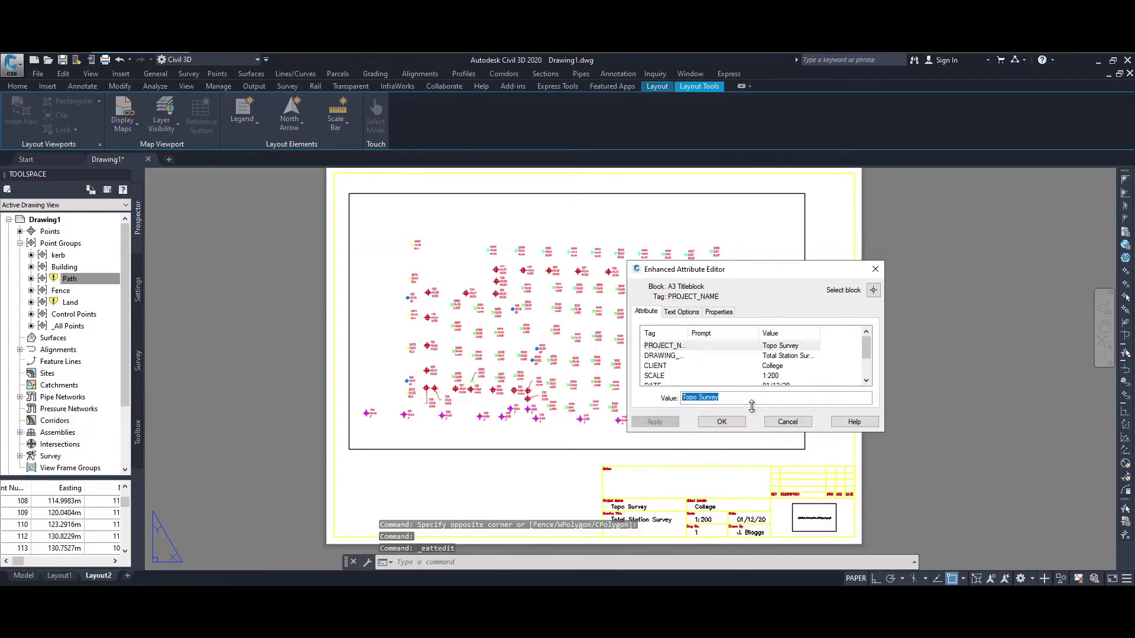
# - Set the text width factor of the title block's drawing title attribute to 0.75 and accept the change
pyautogui.click(675, 356)
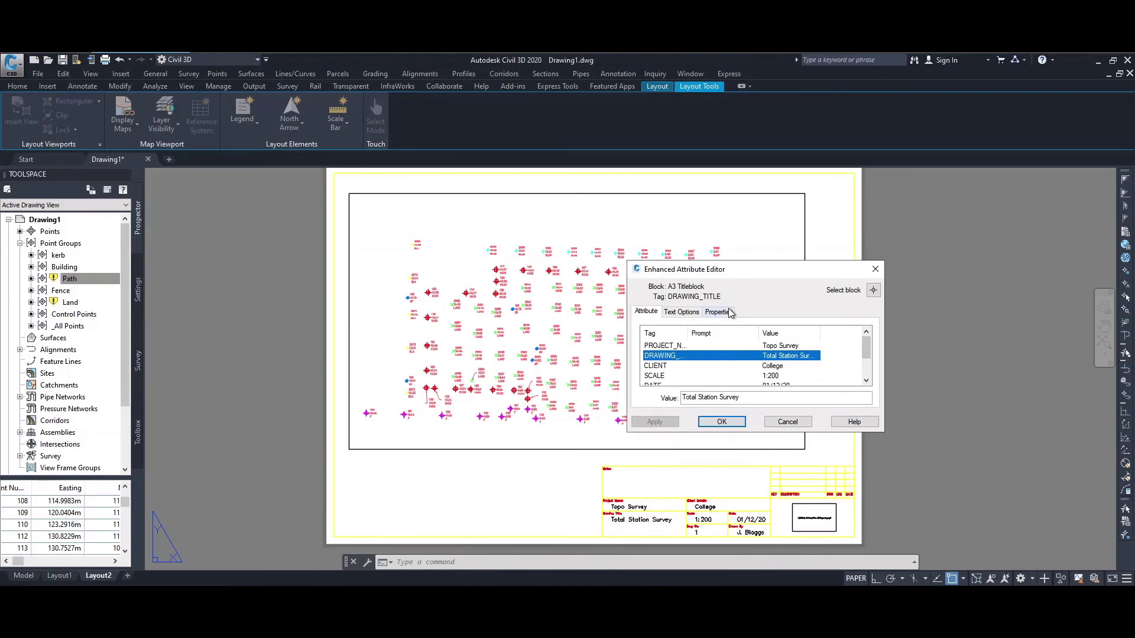
pyautogui.click(686, 313)
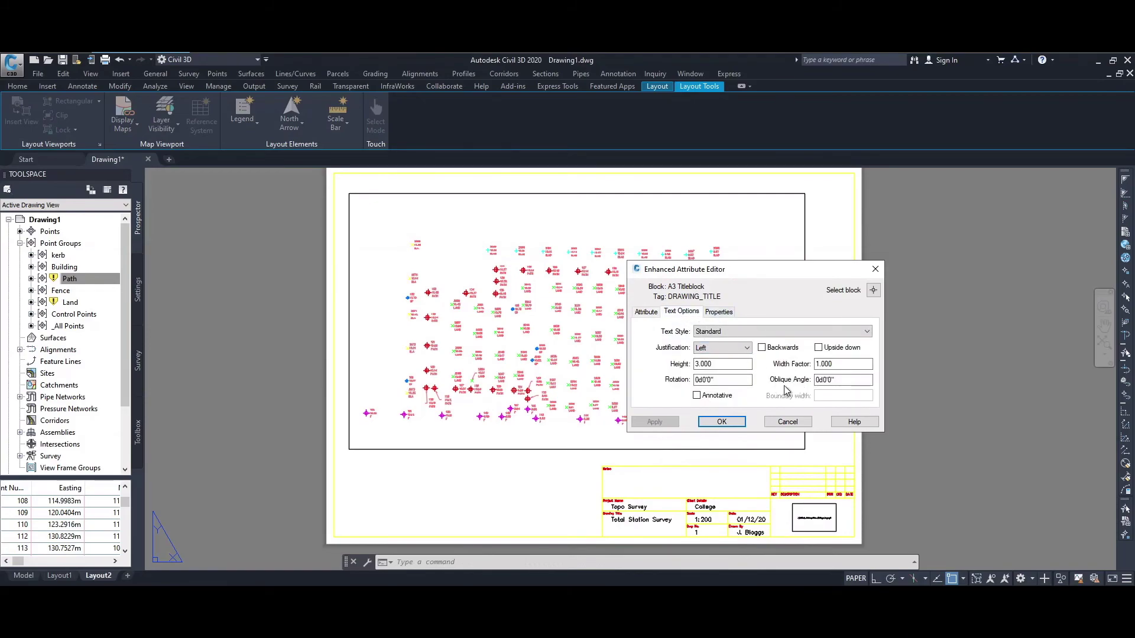
pyautogui.click(837, 365)
pyautogui.doubleClick(837, 365)
pyautogui.write('0.75')
pyautogui.click(714, 423)
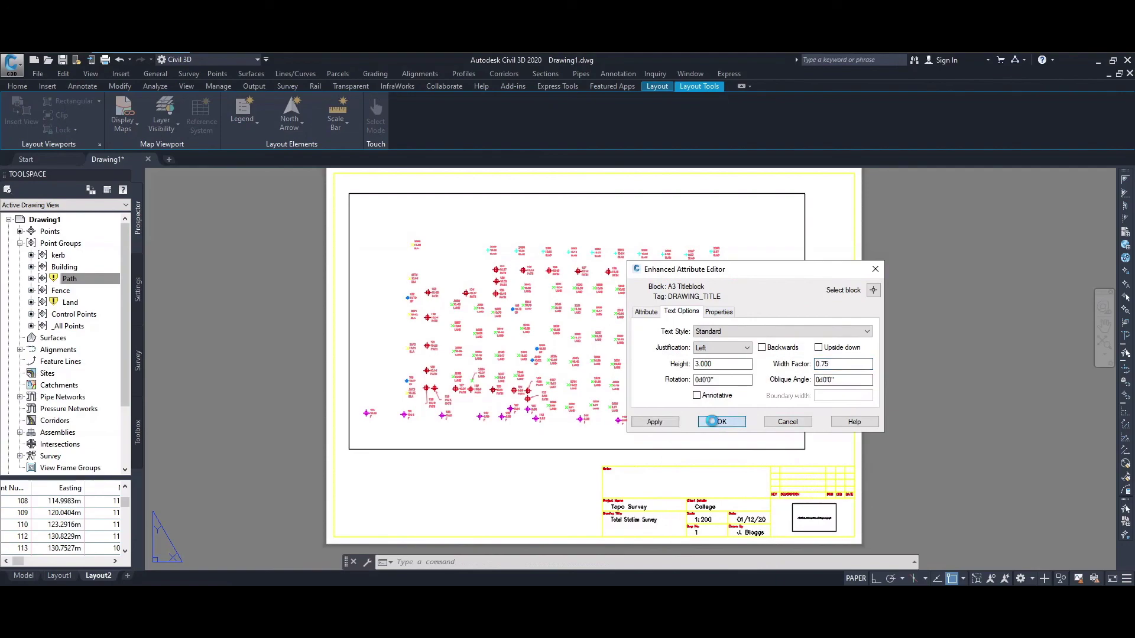